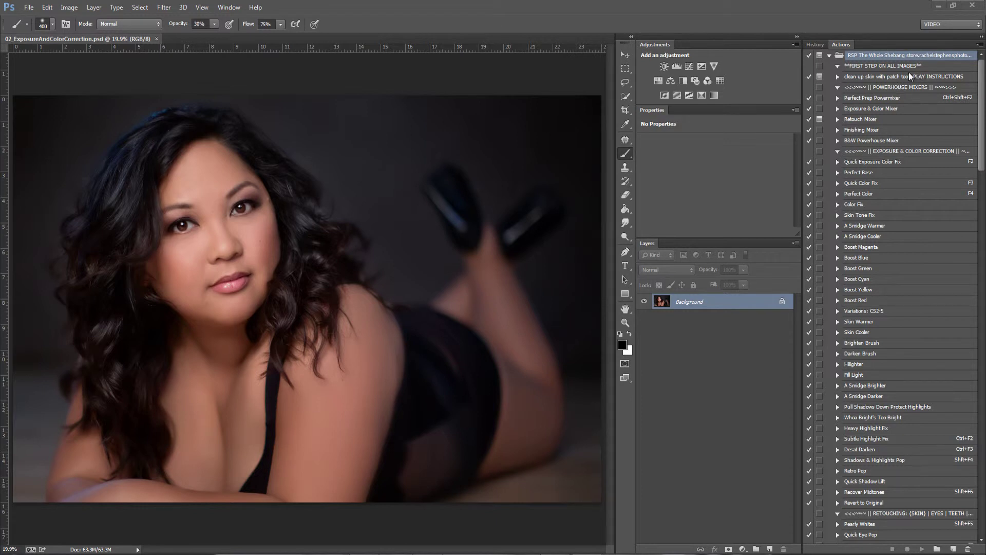
Step: Check the image's color mode and bit depth settings
left_click(902, 88)
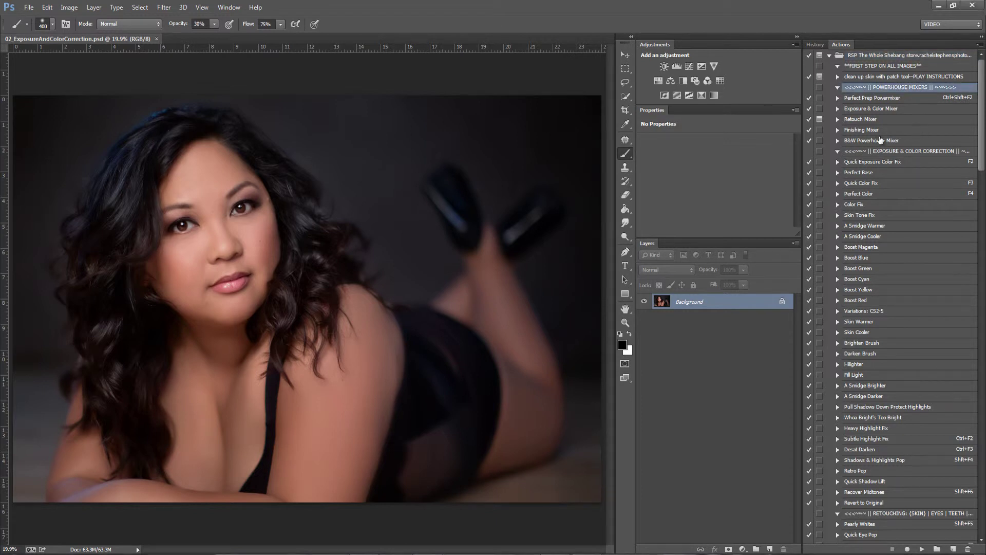
left_click(887, 153)
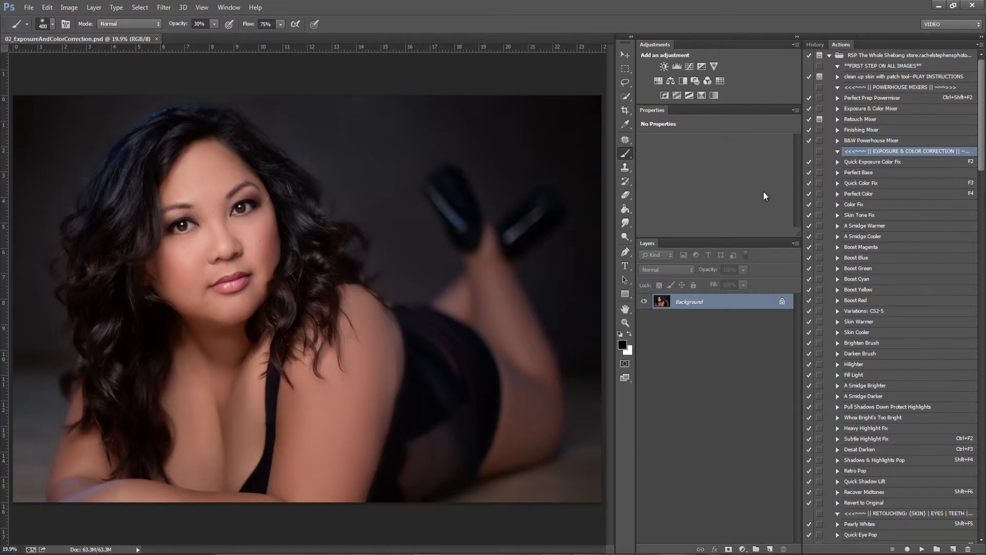
left_click(69, 7)
mouse_move(79, 20)
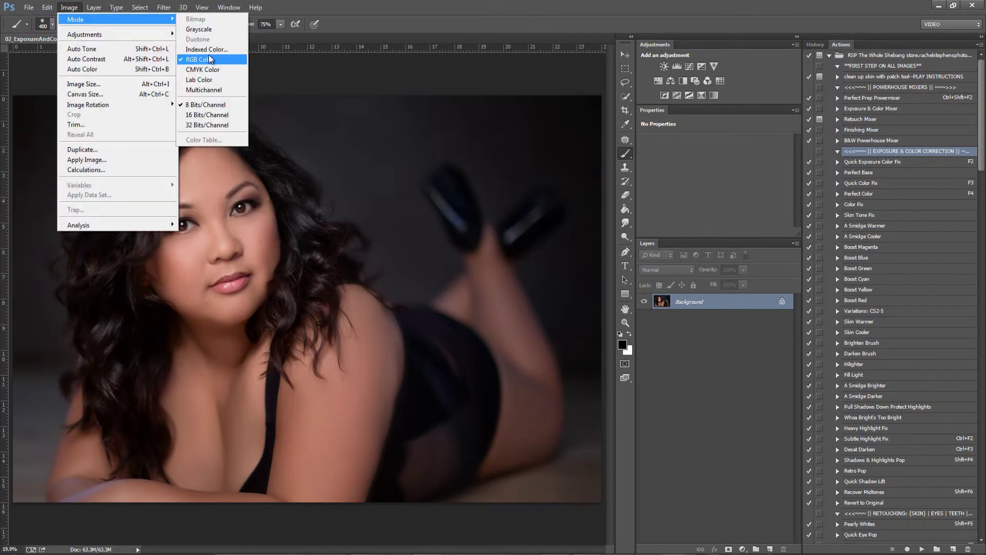
key("Escape")
key("Escape")
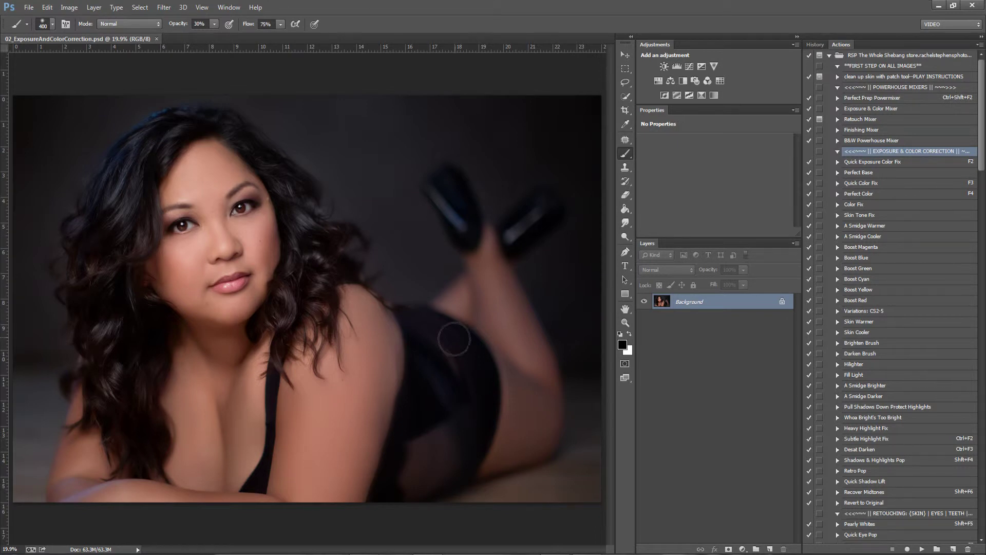
Step: Run the Quick Exposure Color Fix action, reduce its layer opacity to 19%, and compare the image with and without it
left_click(896, 161)
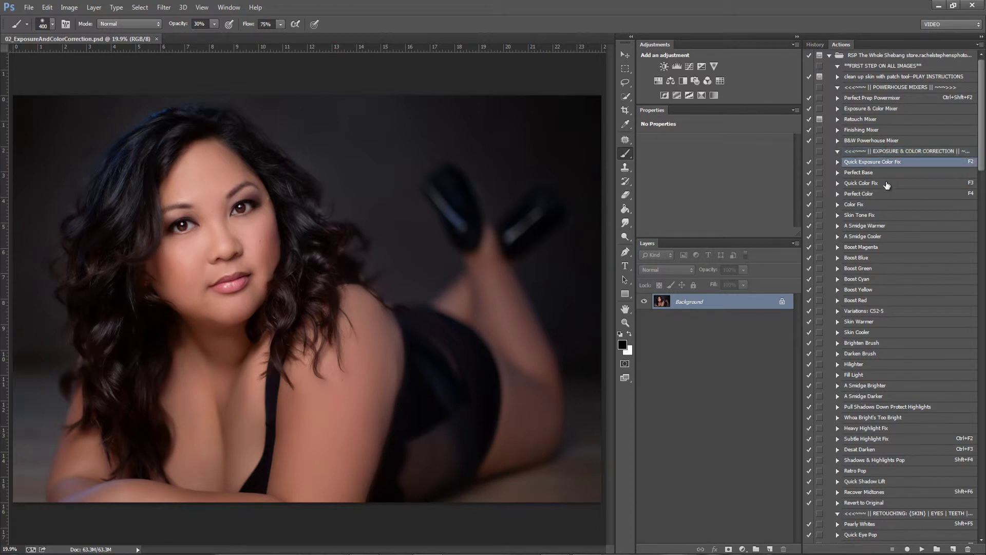
left_click(922, 550)
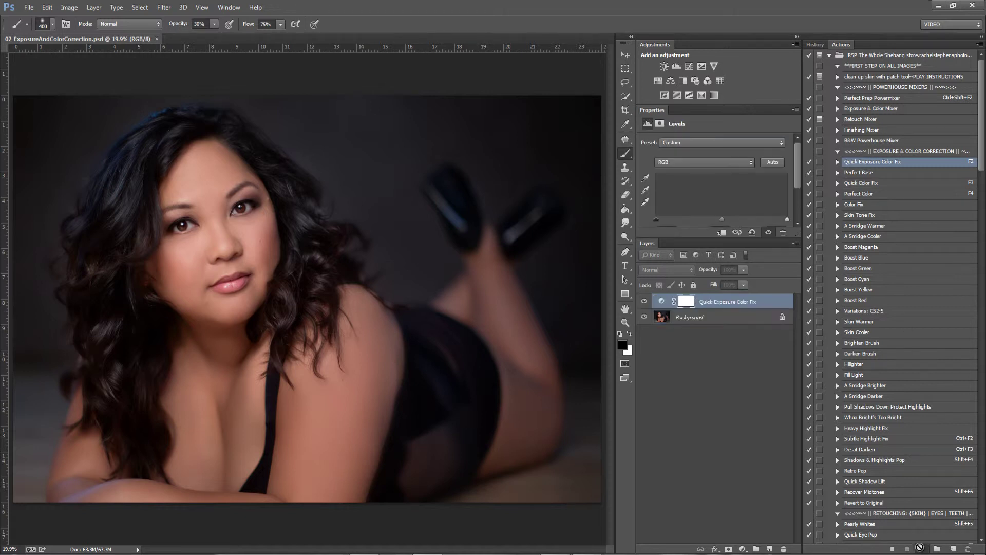
left_click(743, 270)
left_click_drag(744, 281, 700, 285)
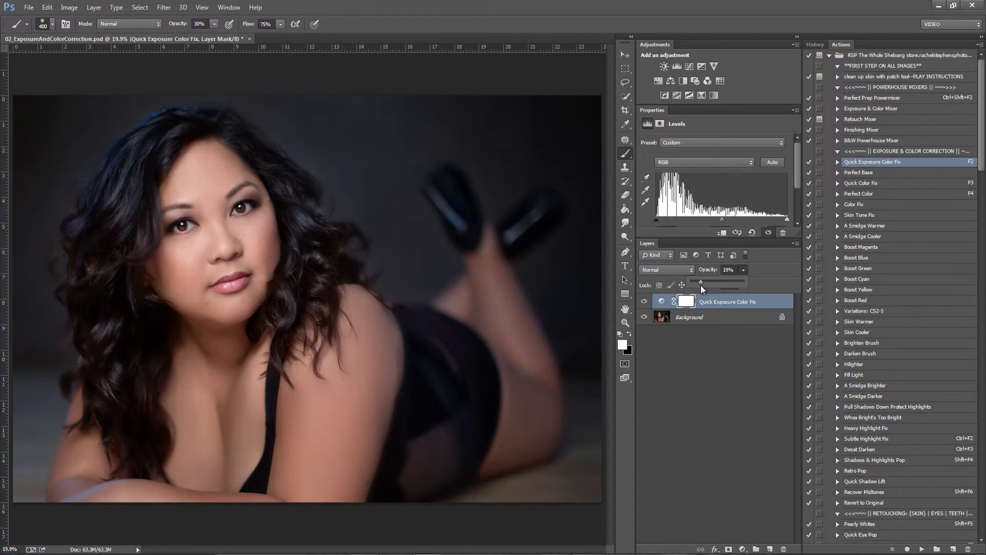
left_click(644, 301)
left_click(644, 301)
left_click(644, 302)
left_click(644, 302)
left_click(644, 301)
Step: Paint black on the Quick Exposure Color Fix mask with an 800-pixel brush across the subject's hair
key("x")
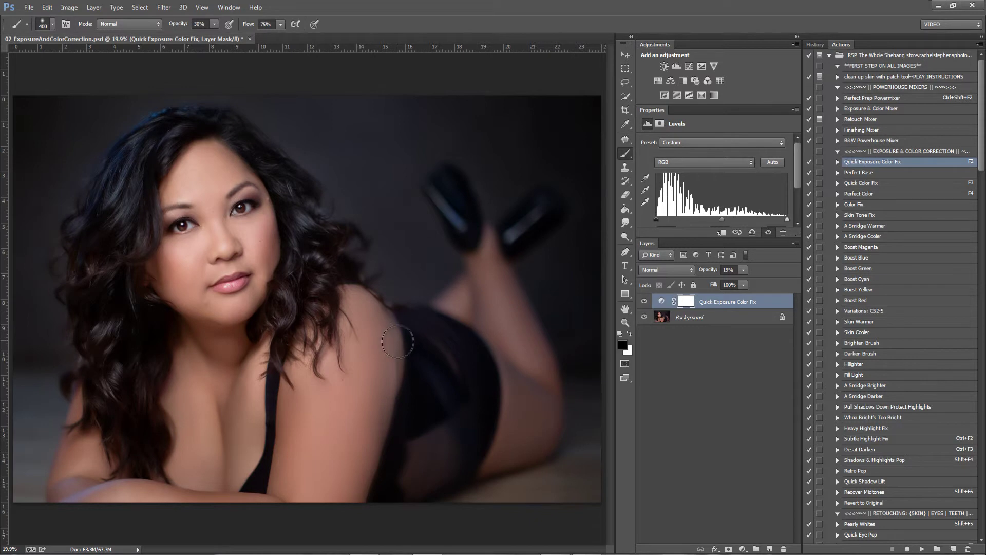
key("bracketright")
key("bracketright")
key("bracketright")
key("bracketright")
mouse_move(320, 340)
left_mouse_down()
mouse_move(242, 436)
mouse_move(110, 308)
left_mouse_up()
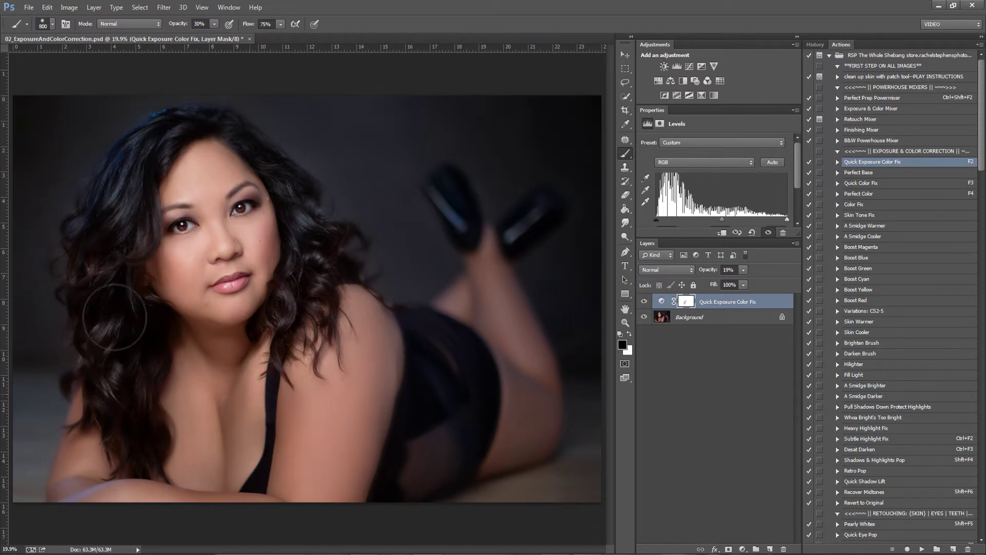
Step: Compare the image with and without the masked Quick Exposure Color Fix layer
left_click(644, 301)
left_click(645, 302)
left_click(644, 301)
left_click(645, 302)
left_click(644, 301)
left_click(644, 301)
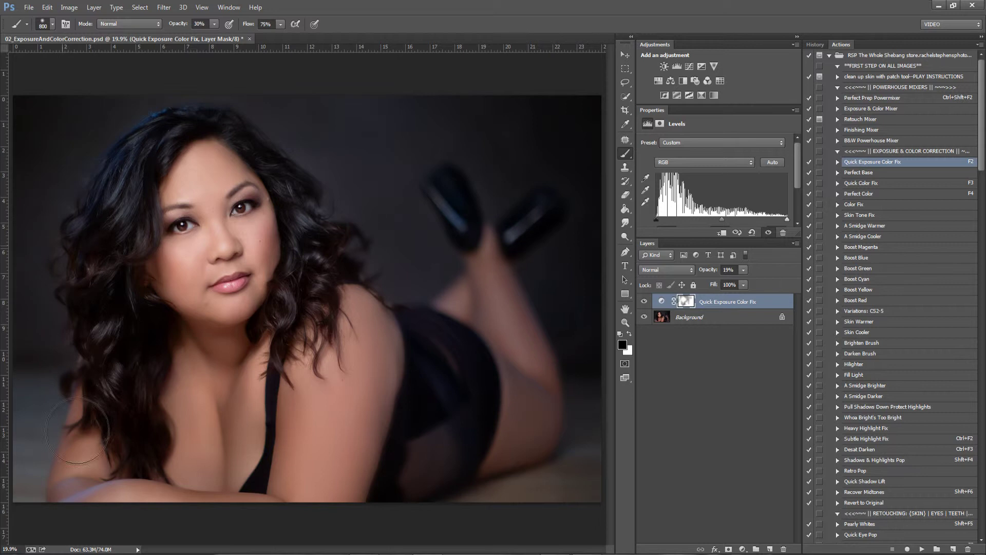
left_click(645, 301)
left_click(645, 302)
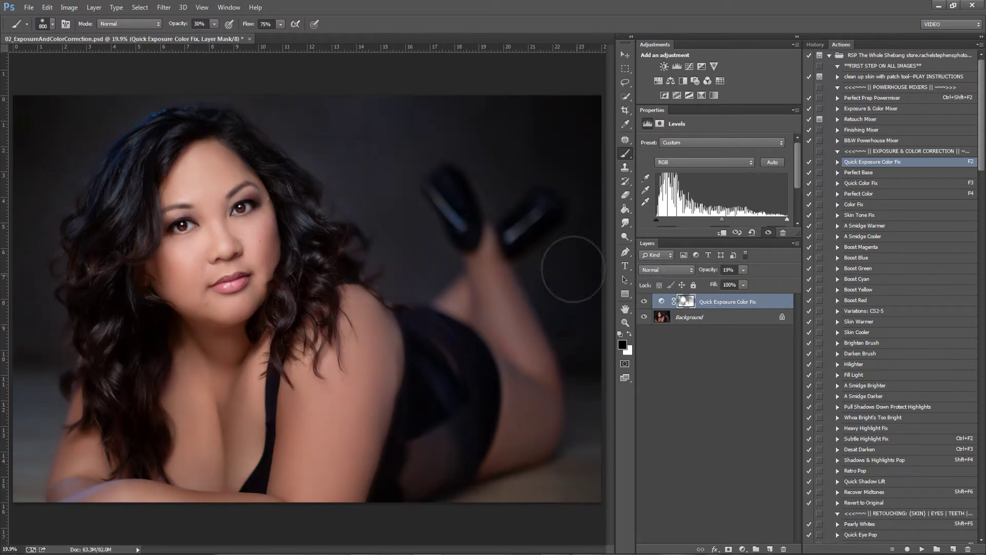
left_click(646, 302)
left_click(645, 302)
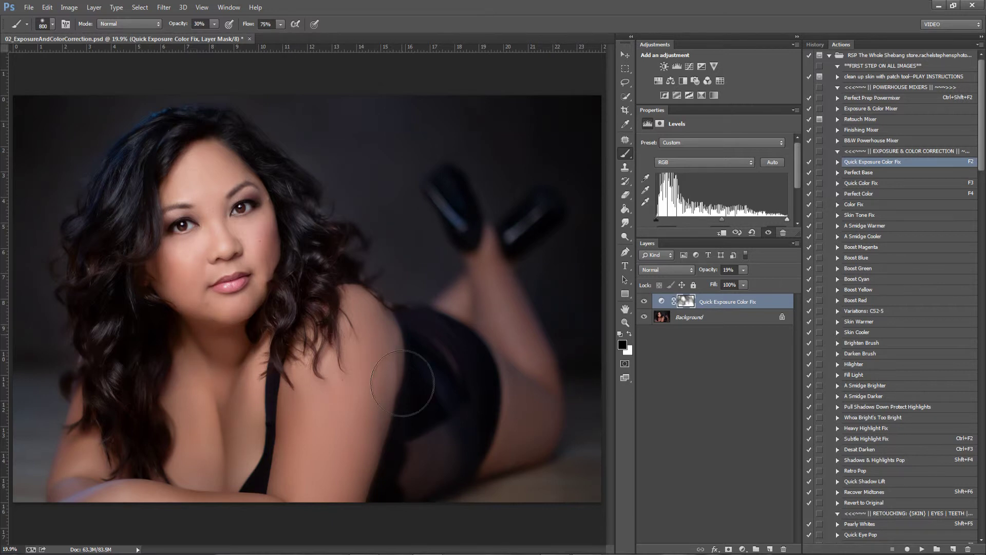
Step: Paint black on the mask around the arm beneath the long hair and delete the Quick Exposure Color Fix layer
mouse_move(42, 412)
left_mouse_down()
mouse_move(216, 460)
mouse_move(308, 390)
mouse_move(205, 452)
mouse_move(78, 479)
left_mouse_up()
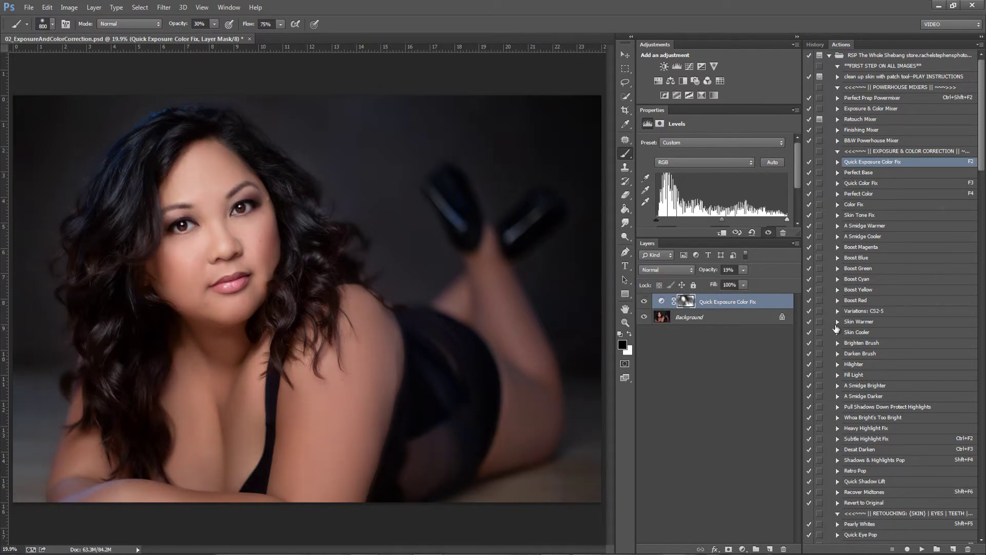
key("Delete")
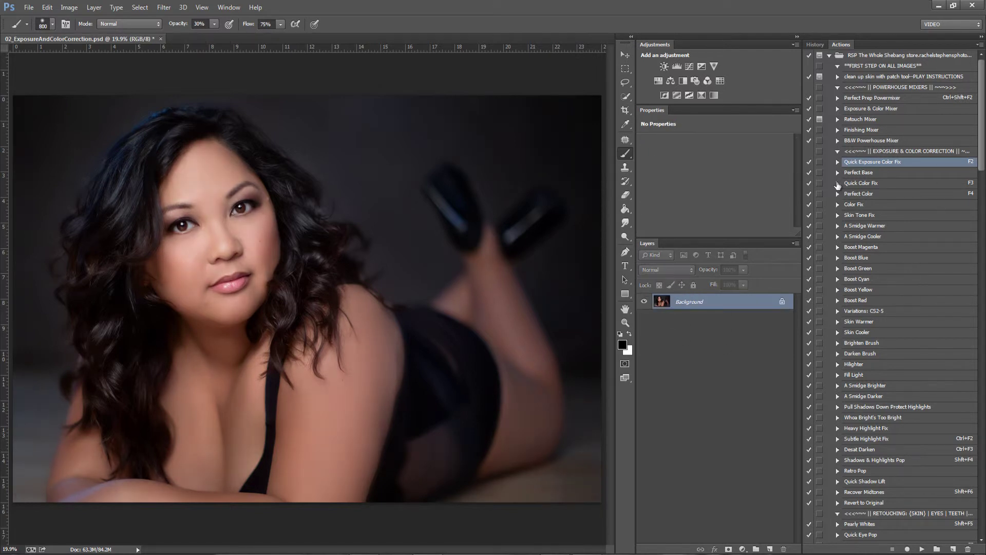
Step: Run the Perfect Base action on the portrait
left_click(878, 174)
left_click(922, 548)
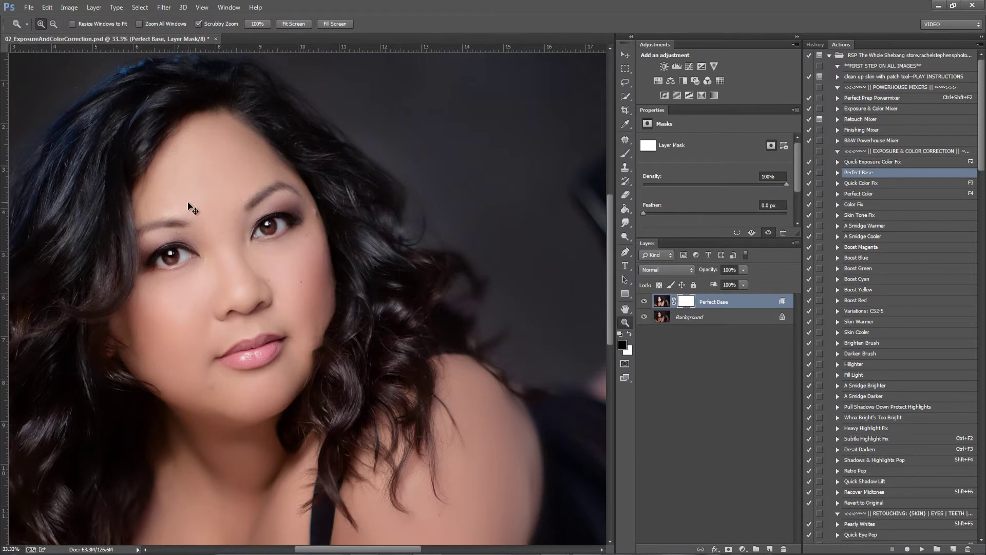
key("ctrl+0")
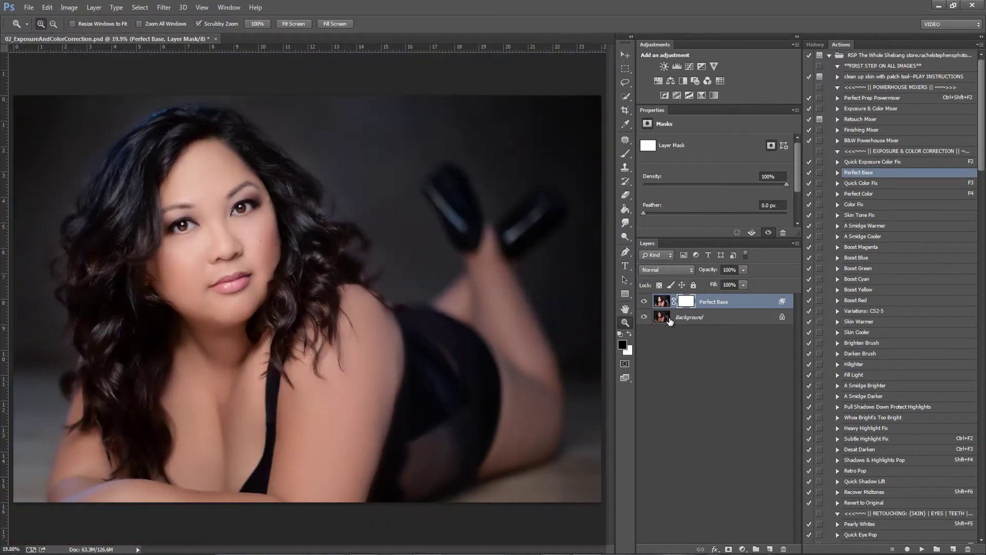
Step: Compare the portrait with and without the Perfect Base layer
key("alt")
left_click(644, 301)
left_click(644, 302)
left_click(644, 302)
left_click(644, 301)
left_click(645, 301)
left_click(644, 301)
left_click(644, 301)
left_click(644, 301)
left_click(644, 301)
left_click(644, 302)
left_click(645, 301)
left_click(644, 301)
left_click(644, 302)
left_click(644, 301)
left_click(644, 301)
left_click(644, 301)
left_click(644, 302)
left_click(644, 302)
left_click(644, 302)
left_click(644, 302)
left_click(644, 301)
Step: Limit Perfect Base by inverting its mask and painting white over the subject with an 1100-pixel brush, and merge the layers
key("ctrl+i")
key("b")
key("bracketright")
key("bracketright")
key("bracketright")
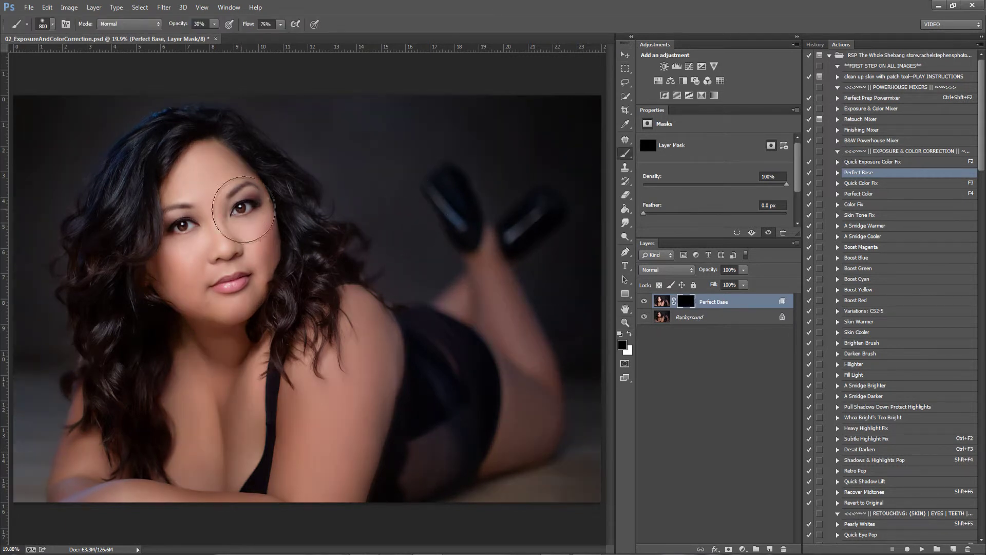
key("x")
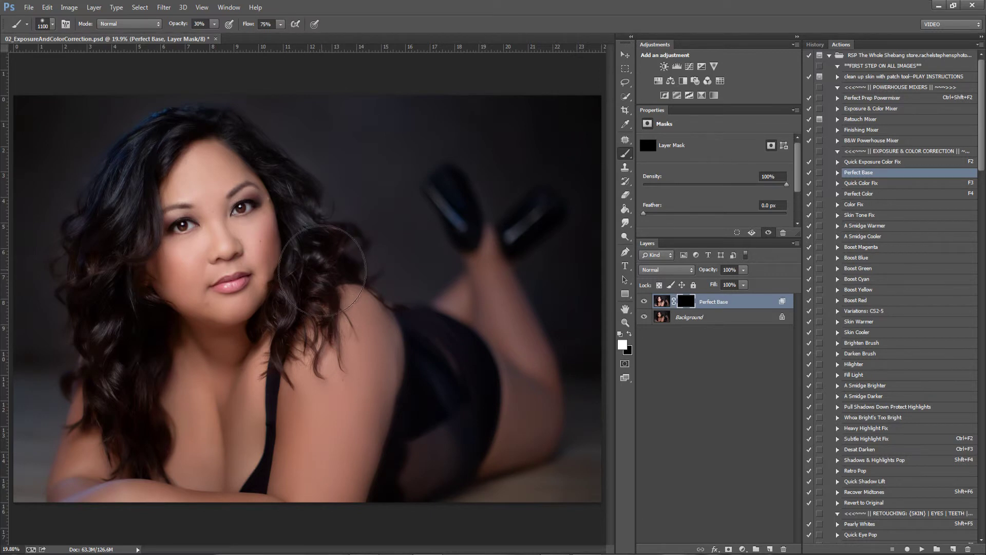
mouse_move(246, 188)
left_mouse_down()
mouse_move(222, 165)
mouse_move(184, 194)
mouse_move(174, 224)
mouse_move(185, 268)
mouse_move(243, 299)
mouse_move(278, 225)
mouse_move(175, 446)
mouse_move(131, 389)
mouse_move(163, 342)
mouse_move(114, 398)
mouse_move(245, 153)
mouse_move(330, 195)
mouse_move(297, 338)
mouse_move(344, 427)
mouse_move(543, 294)
left_mouse_up()
key("ctrl+shift+e")
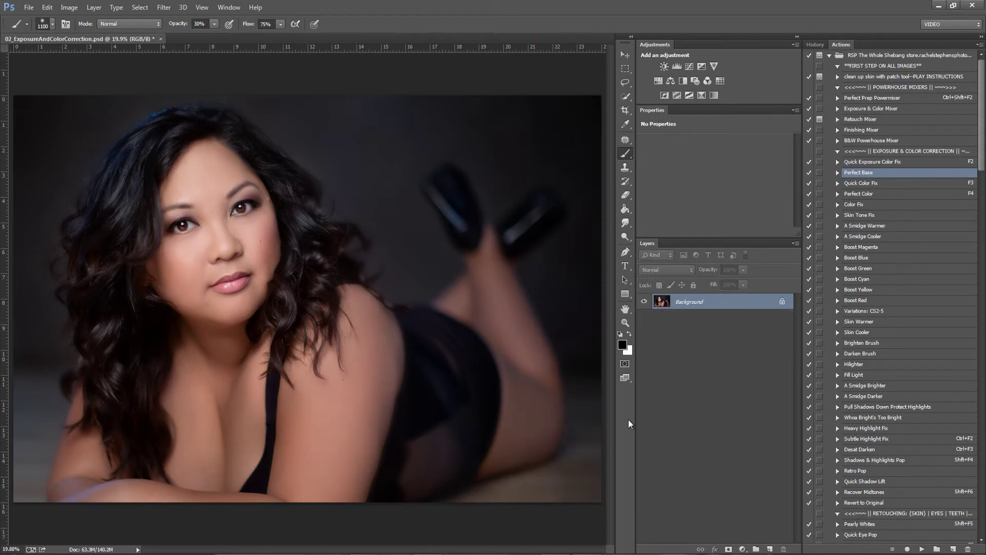
Step: Run the Quick Color Fix action and merge its layer into the background at 19% opacity
left_click(873, 184)
left_click(922, 549)
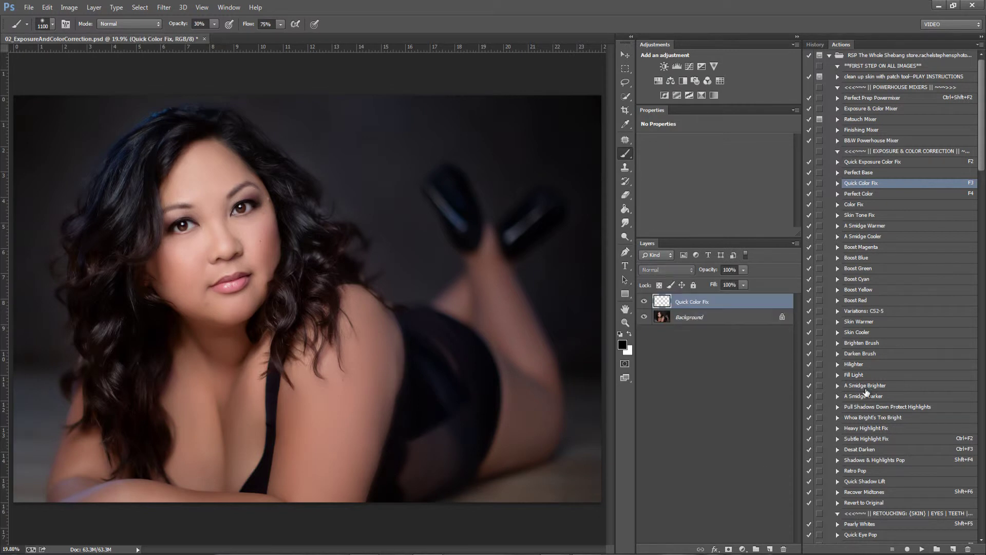
left_click(742, 270)
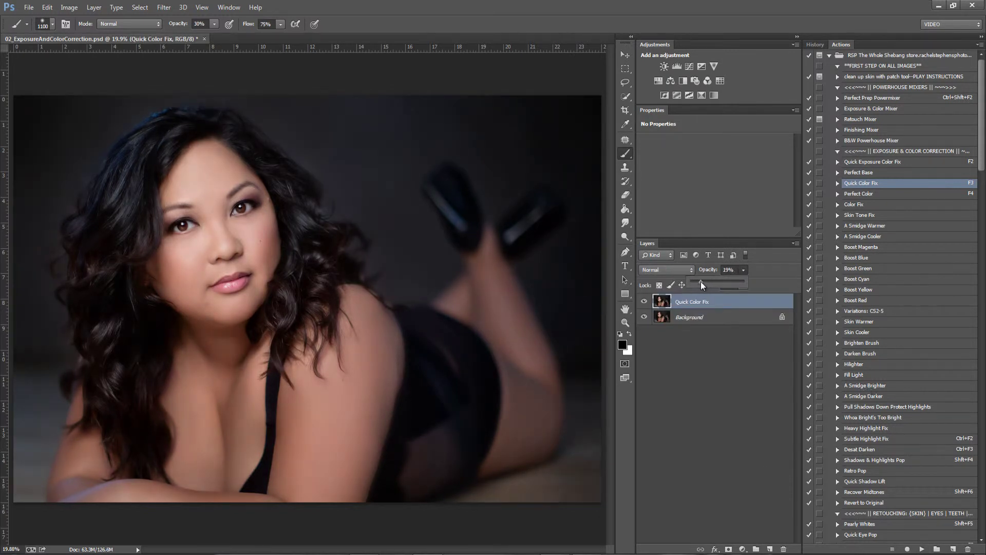
key("ctrl+shift+e")
Step: Run the Perfect Color action and lower the highlight and midtone points of its RGB curve slightly
left_click(873, 194)
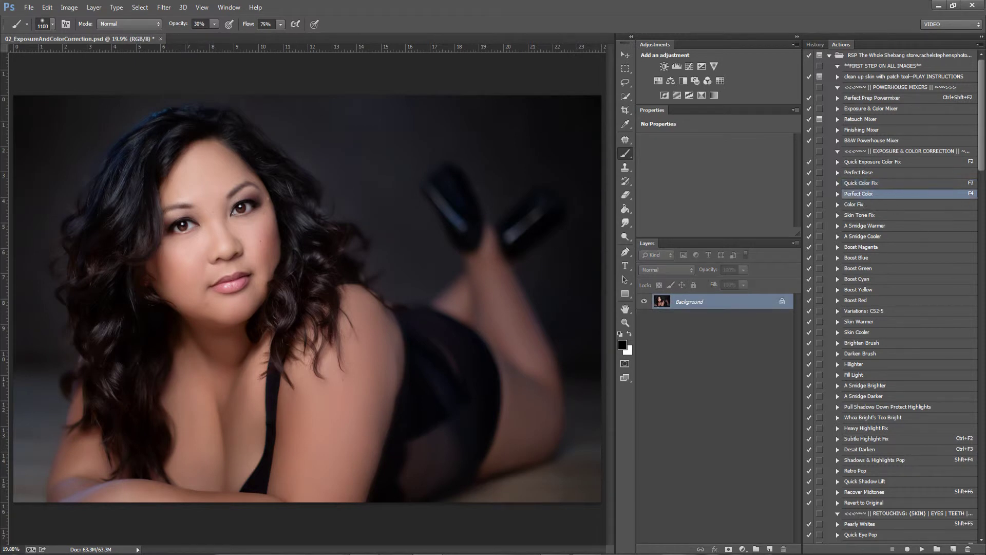
left_click(922, 549)
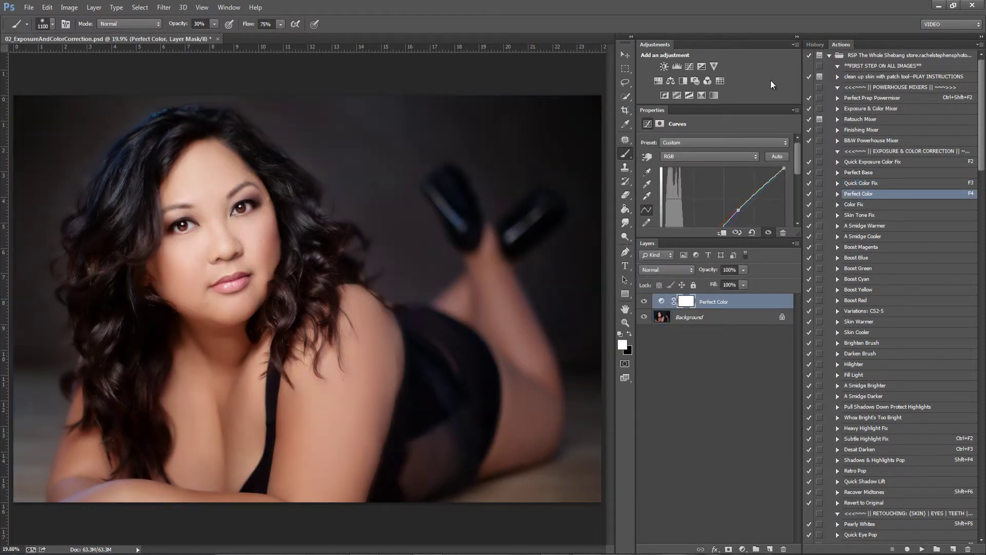
mouse_move(797, 178)
left_mouse_down()
mouse_move(797, 211)
mouse_move(797, 165)
mouse_move(791, 182)
left_mouse_up()
left_click(729, 218)
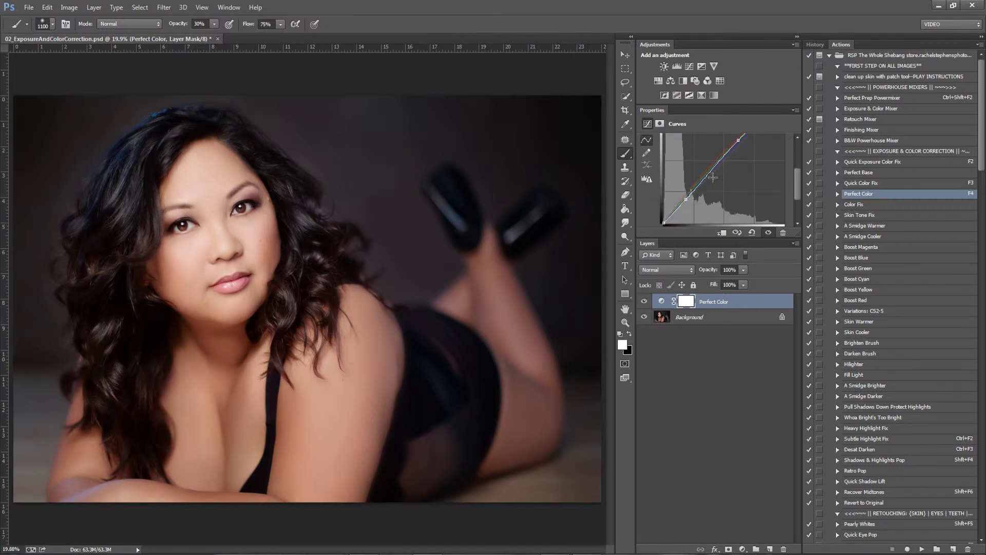
left_click(686, 200)
left_click_drag(797, 181, 799, 135)
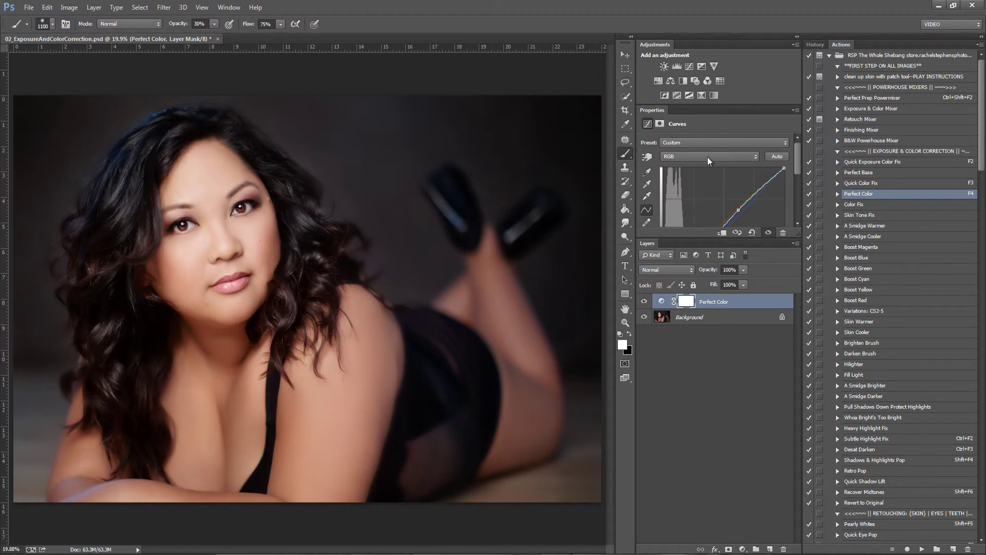
left_click_drag(785, 169, 784, 173)
left_click_drag(739, 210, 742, 212)
Step: Pull the midtones down on the Red channel curve of the Perfect Color layer
left_click(704, 156)
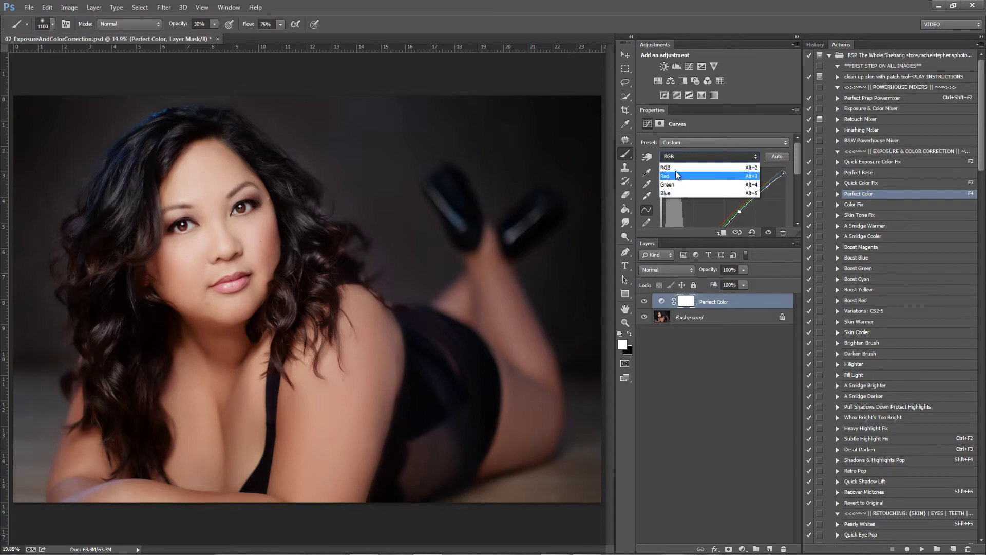
left_click(672, 175)
left_click_drag(797, 169, 797, 203)
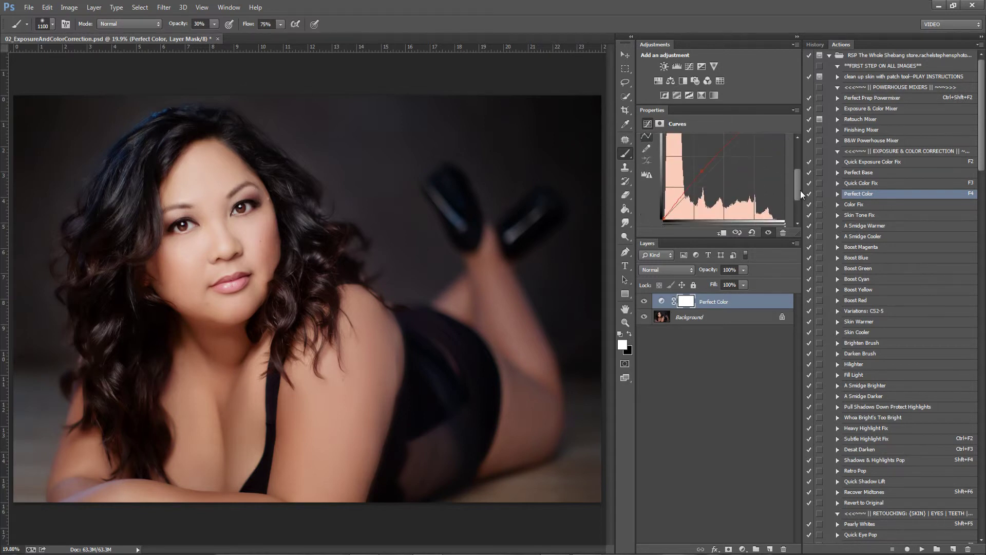
left_click_drag(706, 164, 707, 166)
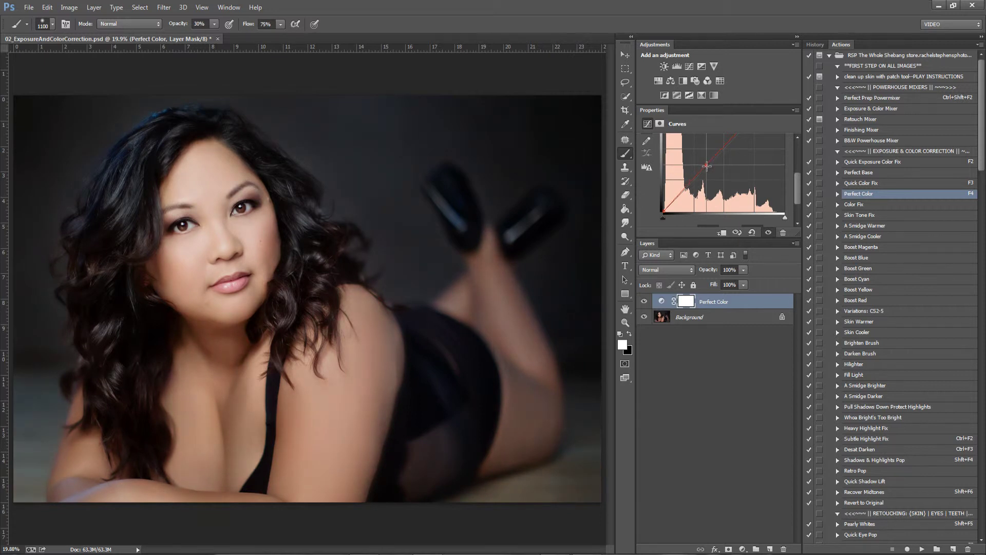
Step: Move the Green channel curve's midtone point to input 113, output 108
mouse_move(798, 190)
left_mouse_down()
mouse_move(799, 156)
mouse_move(798, 203)
left_mouse_up()
left_click(689, 159)
left_click(687, 184)
left_click_drag(704, 153, 717, 148)
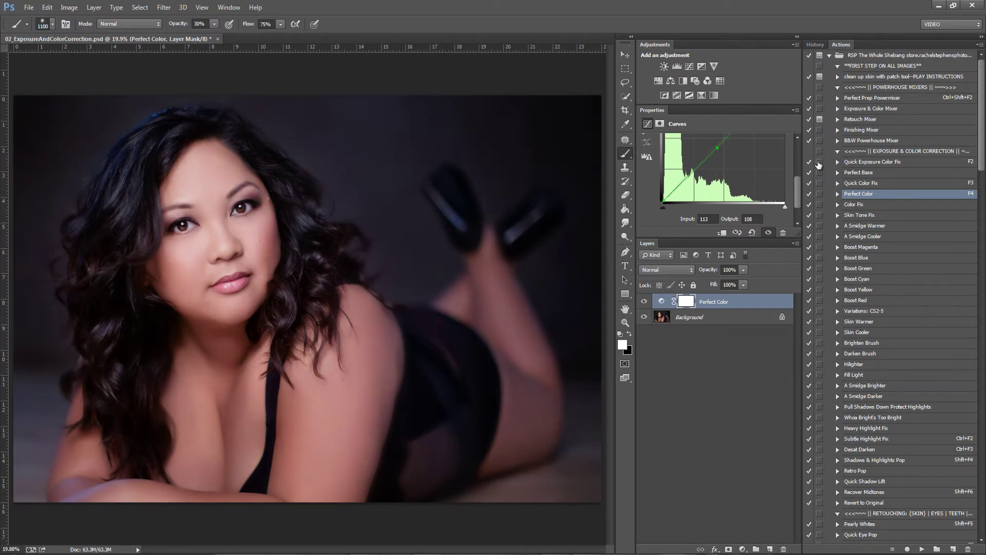
Step: Adjust the midtone point on the Blue channel curve of the Perfect Color layer
mouse_move(798, 189)
left_mouse_down()
mouse_move(797, 155)
mouse_move(800, 187)
left_mouse_up()
left_click(710, 155)
left_click(693, 194)
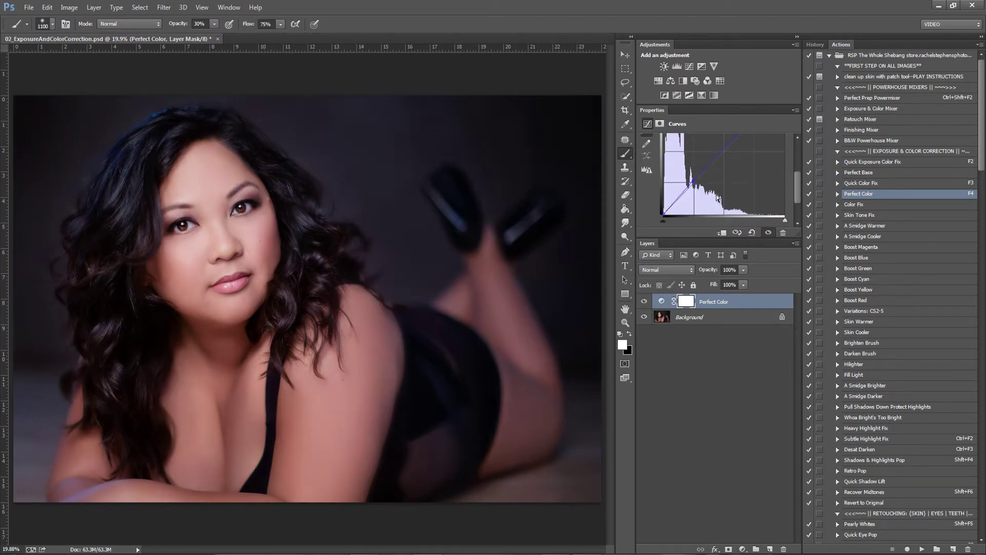
left_click_drag(691, 183, 713, 163)
Step: Compare the image with and without the Perfect Color layer, and undo the Perfect Color action
left_click(645, 302)
left_click(645, 302)
left_click(645, 302)
left_click(646, 302)
left_click(647, 301)
left_click(645, 302)
left_click(745, 270)
key("ctrl+alt+z")
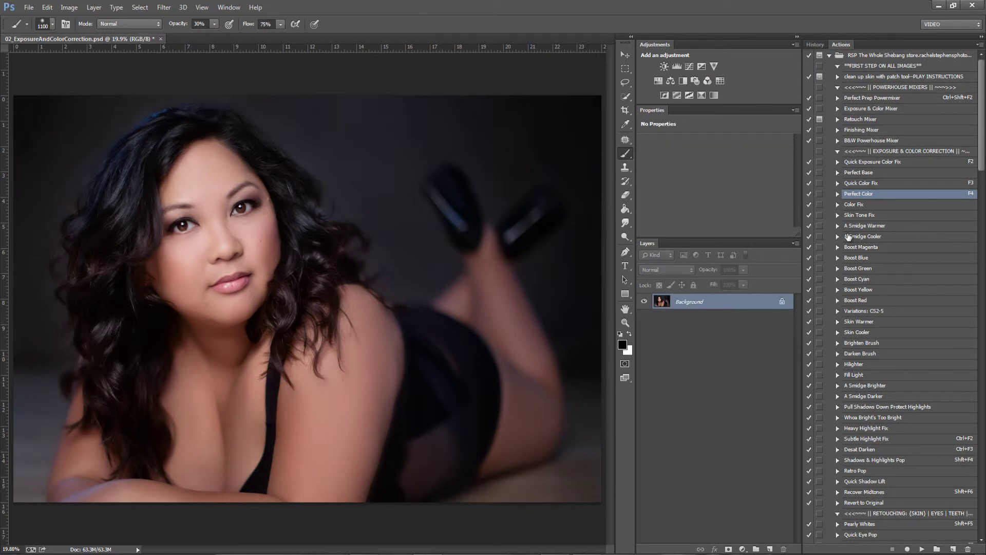
Step: Try the Color Fix action with its layer opacity reduced to 0%, and delete the Color Fix layer
left_click(863, 205)
left_click(922, 549)
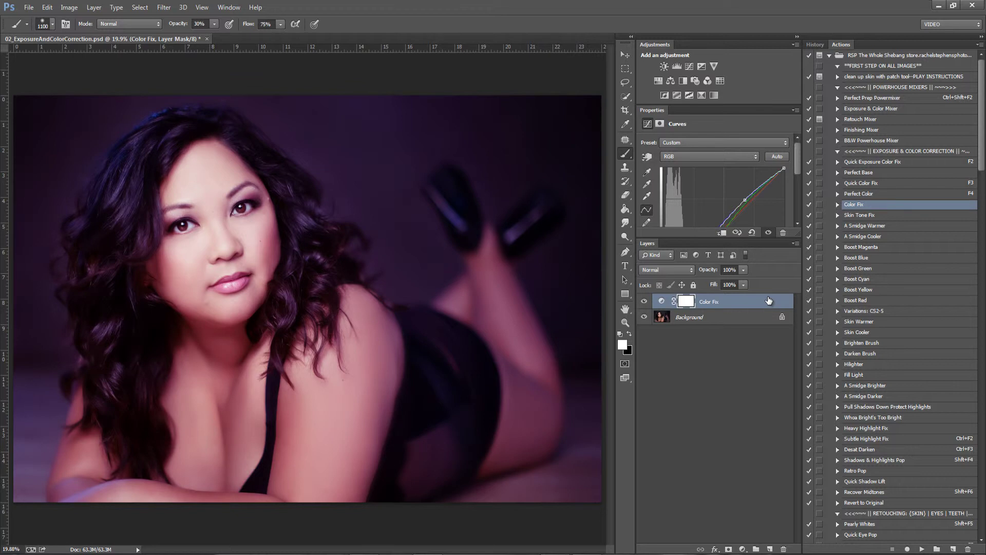
left_click(743, 271)
mouse_move(696, 282)
left_mouse_down()
mouse_move(718, 287)
mouse_move(677, 287)
left_mouse_up()
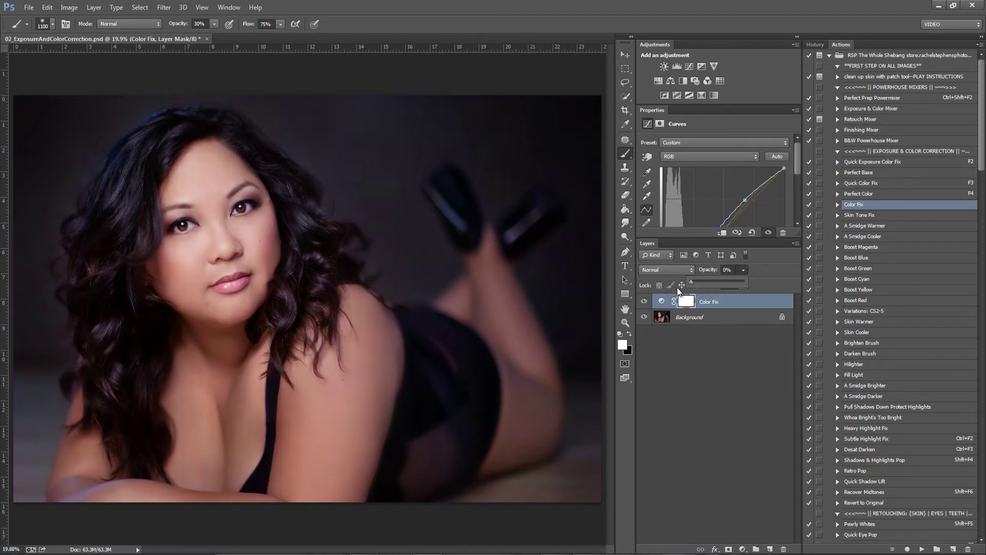
left_click(723, 307)
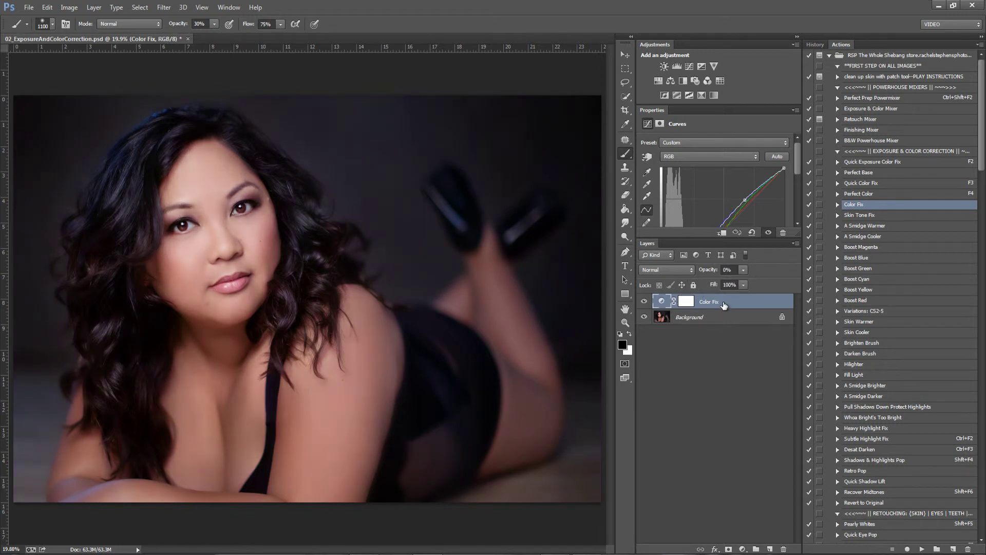
key("Delete")
Step: Run the Skin Tone Fix action, paint its layer mask over the skin, and set the layer fill to 44%
left_click(875, 216)
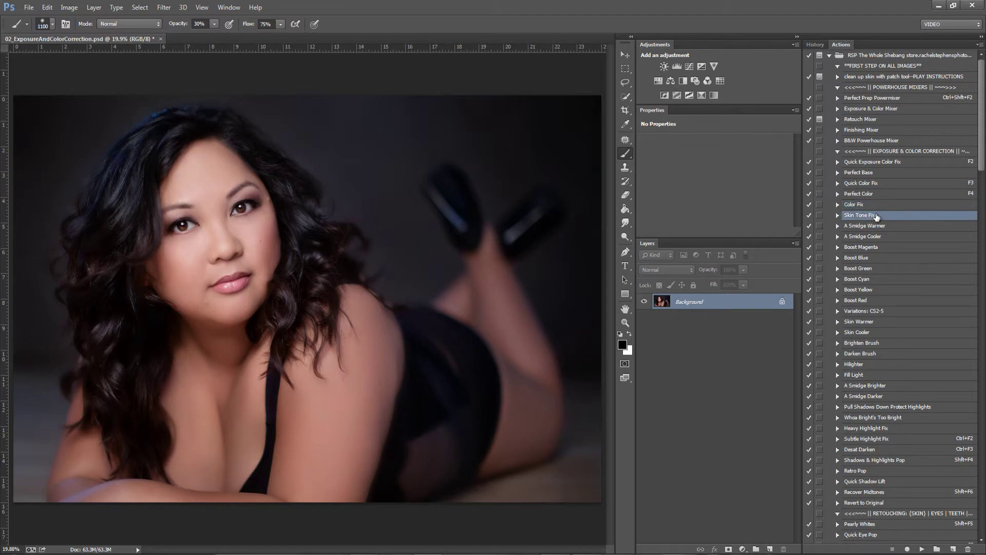
left_click(921, 549)
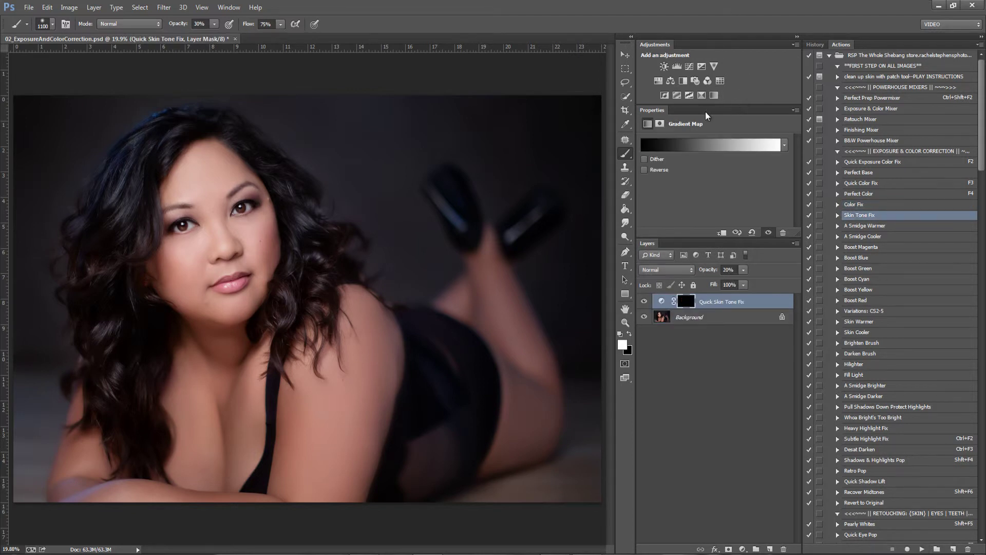
mouse_move(383, 229)
left_mouse_down()
mouse_move(331, 418)
mouse_move(403, 385)
mouse_move(497, 266)
mouse_move(421, 247)
mouse_move(313, 270)
mouse_move(216, 205)
mouse_move(75, 228)
left_mouse_up()
left_click(743, 284)
left_click_drag(737, 295, 716, 292)
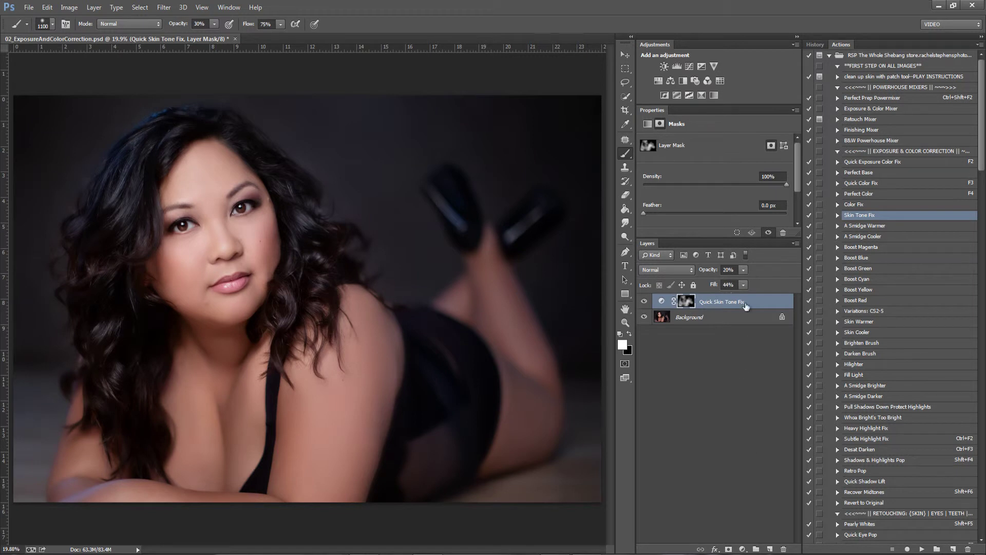
Step: Delete the Quick Skin Tone Fix layer and save the document
key("Delete")
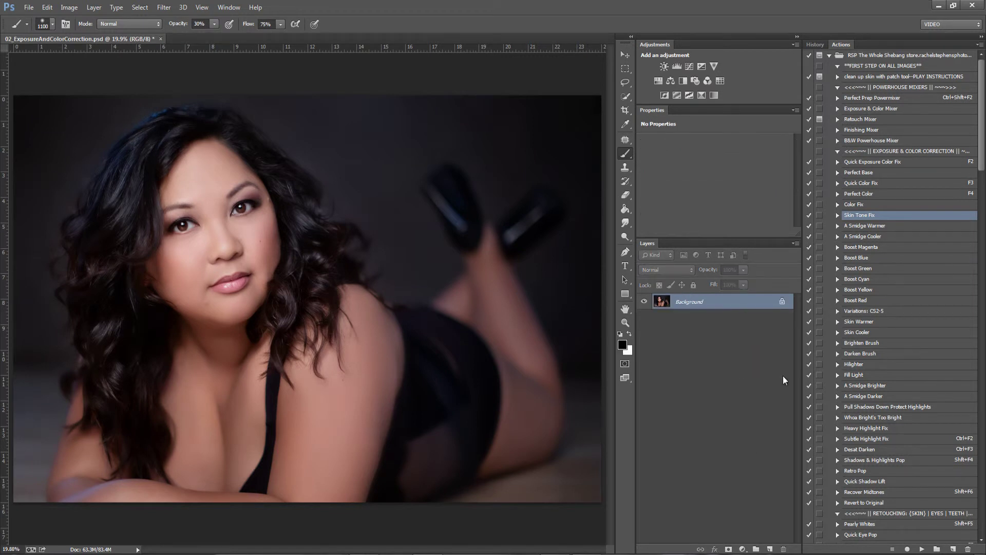
key("ctrl+s")
Step: Try the A Smidge Warmer and A Smidge Cooler actions one at a time, deleting each resulting layer
left_click(882, 226)
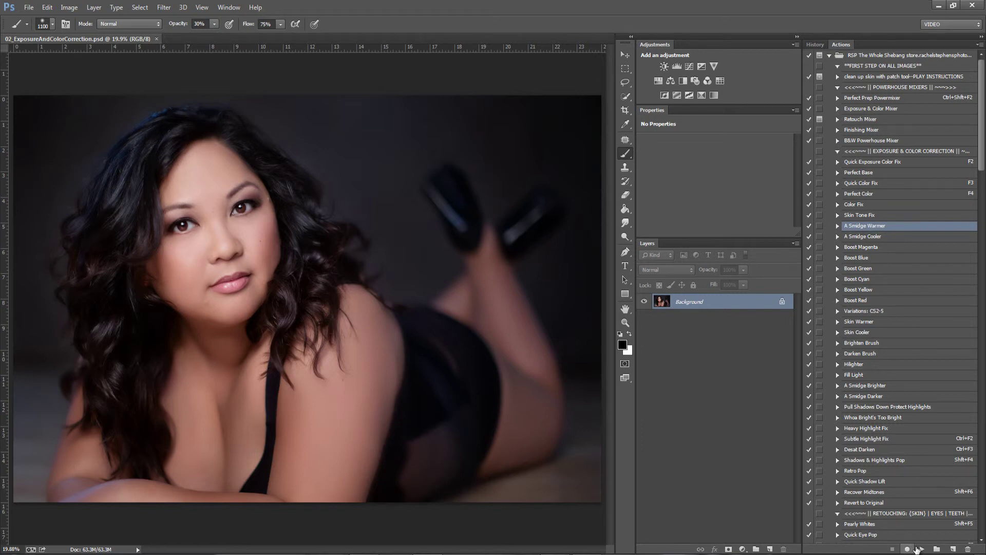
left_click(922, 549)
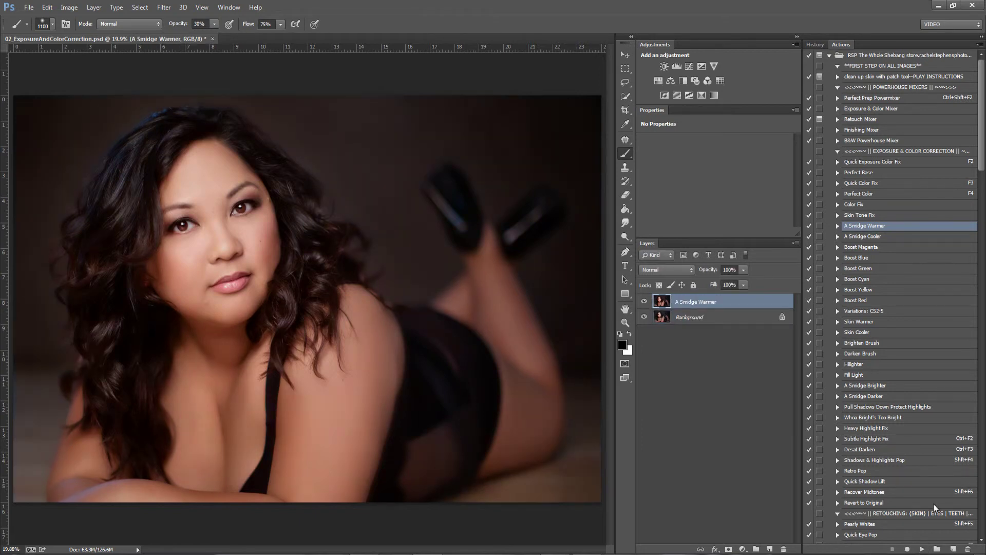
key("Delete")
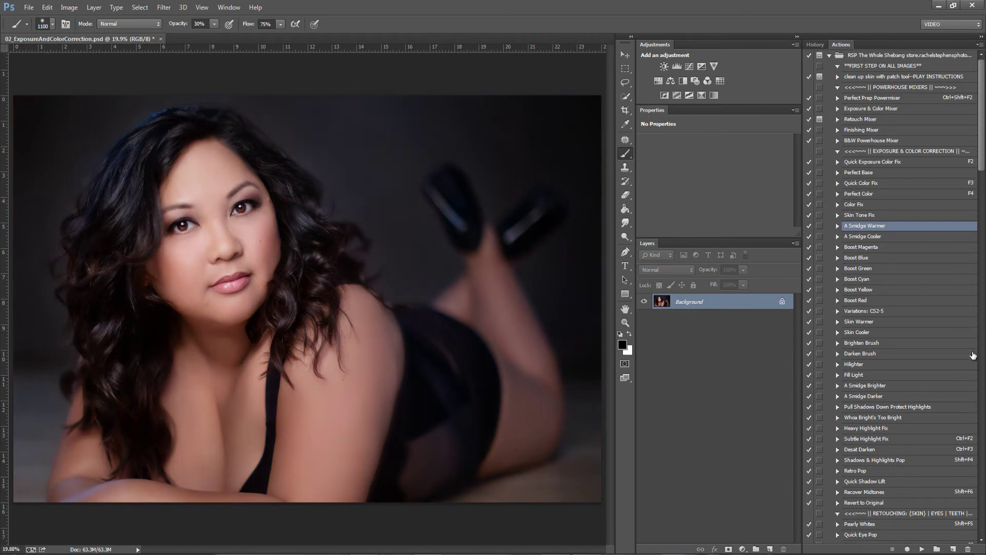
left_click(866, 237)
left_click(922, 548)
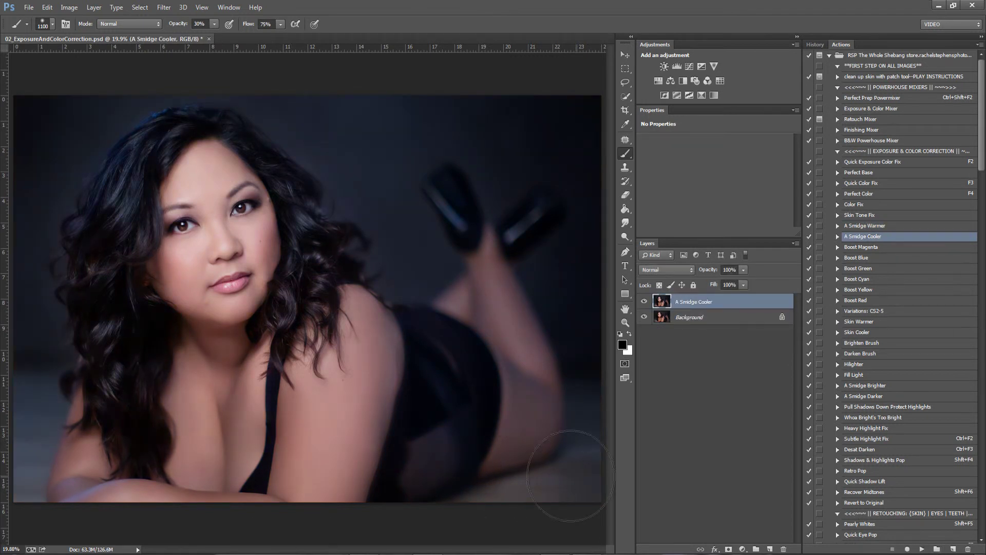
key("Delete")
Step: Run the Boost Magenta action and set its layer fill to 14%
left_click(867, 247)
left_click(921, 549)
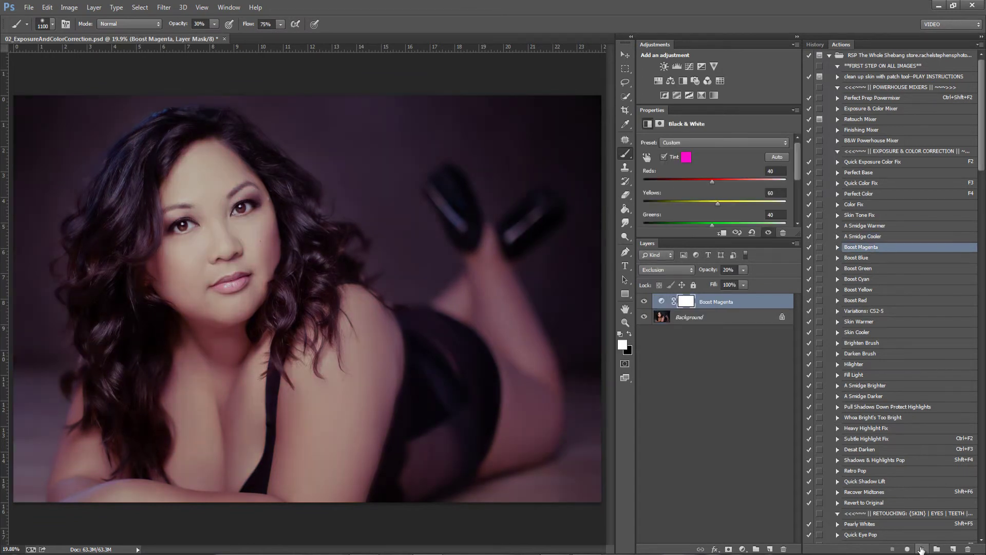
left_click(743, 285)
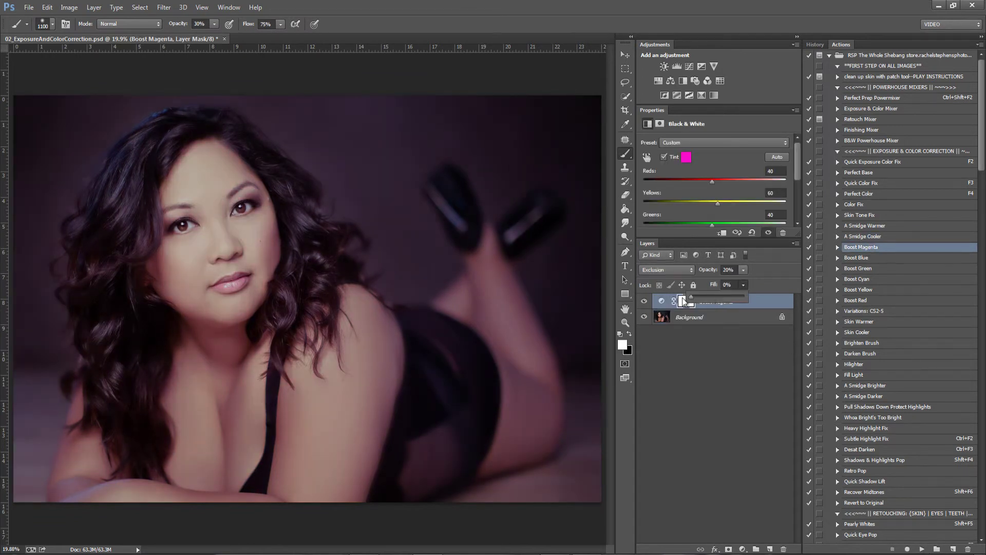
left_click_drag(692, 298, 702, 299)
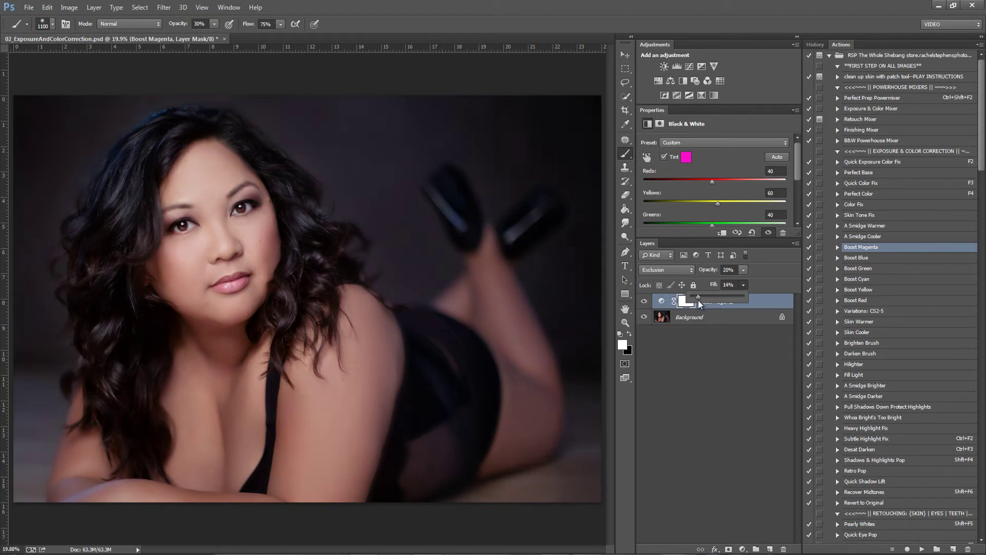
Step: Compare the image with and without the Boost Magenta layer, and delete the layer
left_click(661, 301)
left_click(644, 302)
left_click(644, 301)
left_click(644, 301)
left_click(644, 301)
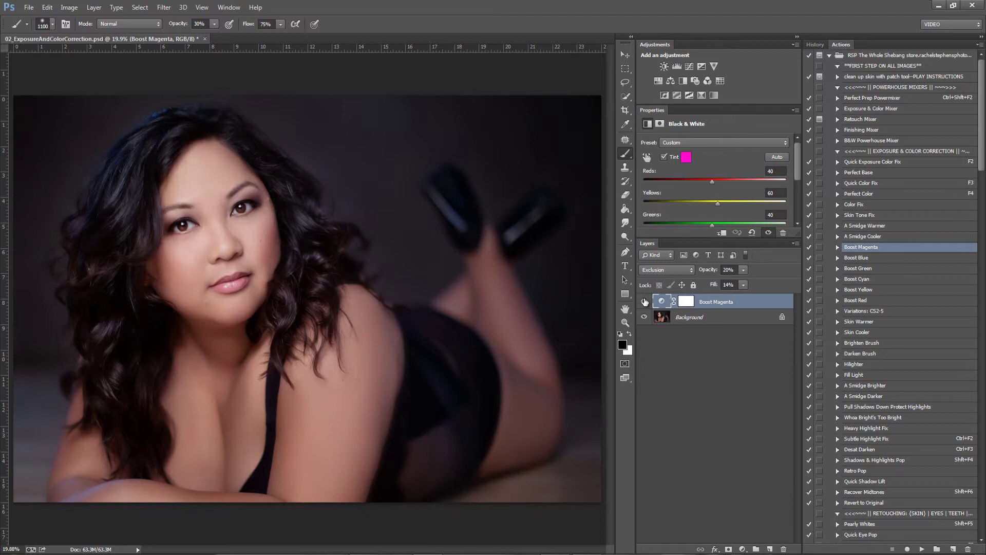
left_click(743, 284)
left_click_drag(741, 293, 739, 294)
key("Delete")
Step: Try the Boost Blue and Boost Green actions one at a time, deleting each resulting layer
left_click(857, 258)
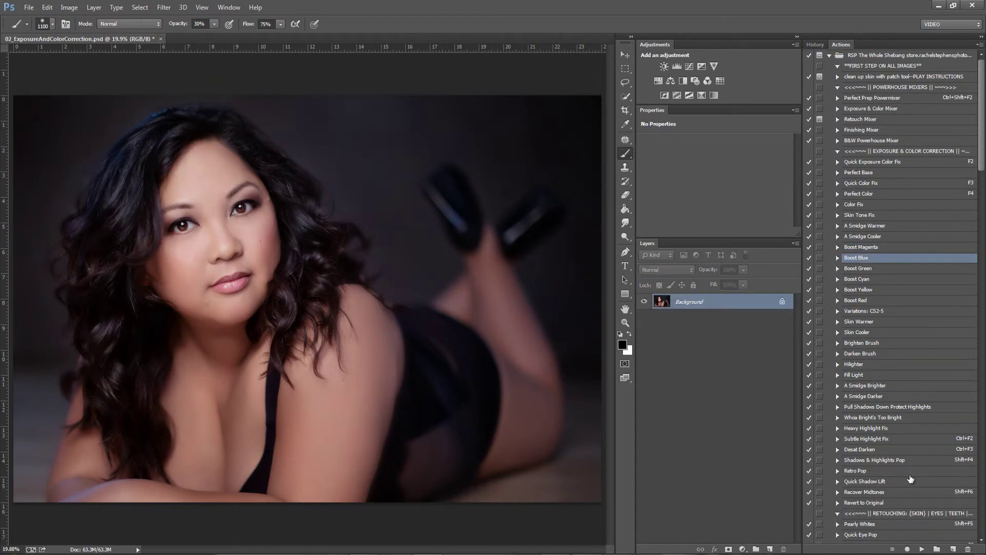
left_click(923, 548)
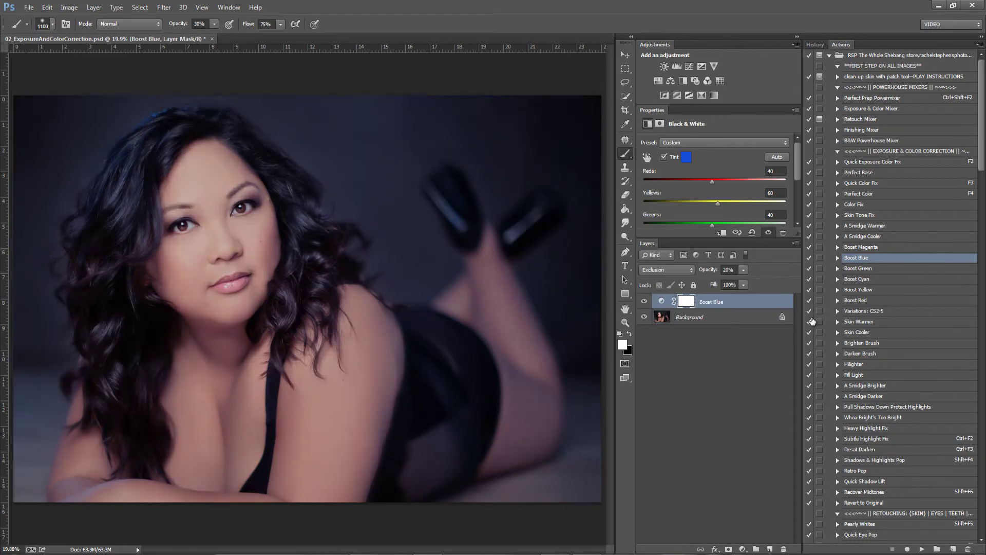
key("Delete")
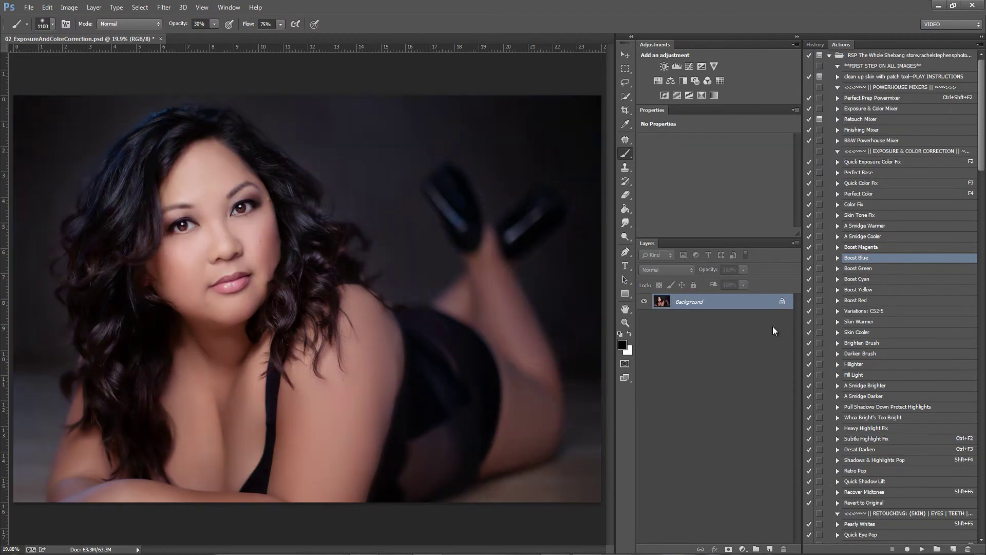
left_click(864, 269)
left_click(923, 547)
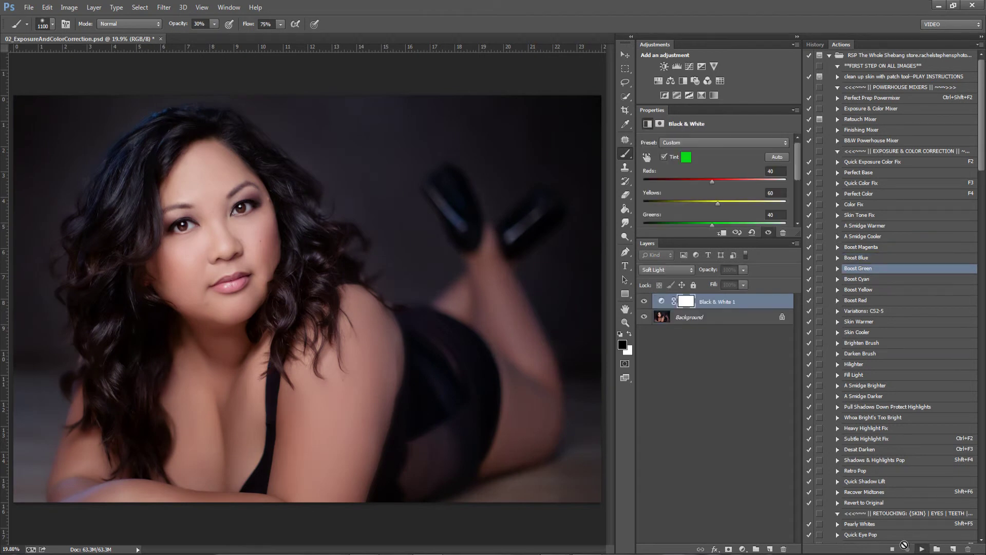
key("Delete")
Step: Try the Boost Cyan and Boost Yellow actions one at a time, deleting each resulting layer
left_click(881, 279)
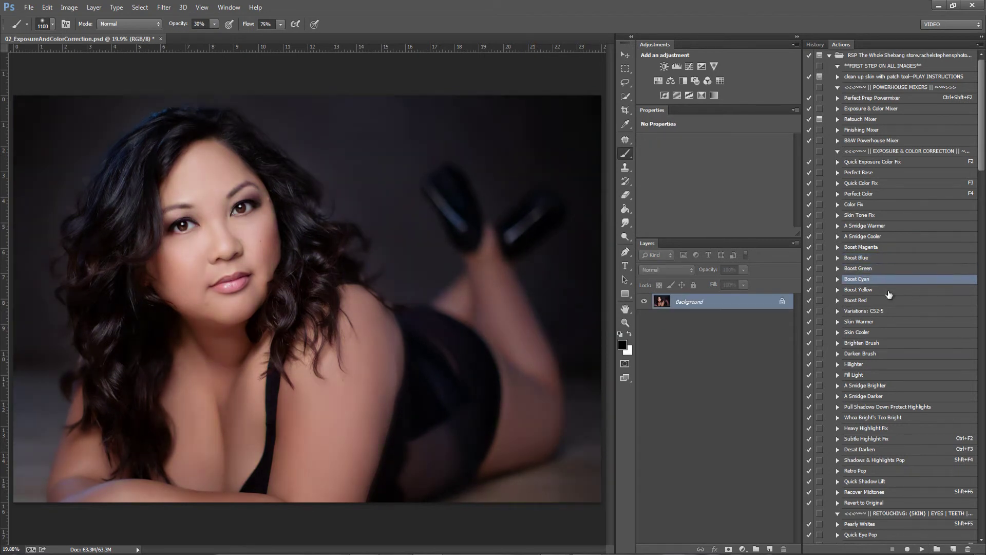
left_click(921, 549)
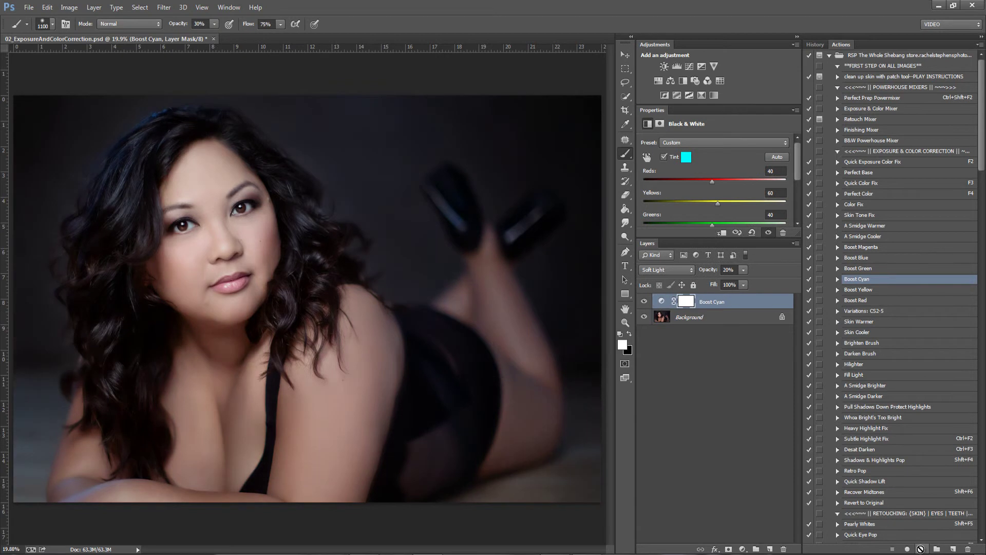
key("Delete")
left_click(874, 291)
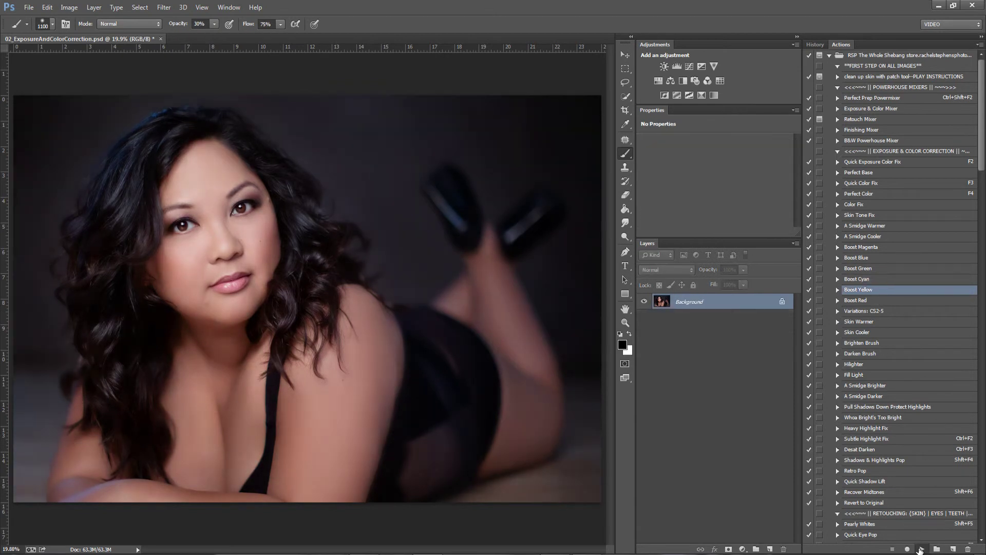
left_click(921, 548)
key("Delete")
Step: Run the Boost Red action and reduce its layer fill to 11%
left_click(866, 302)
left_click(922, 549)
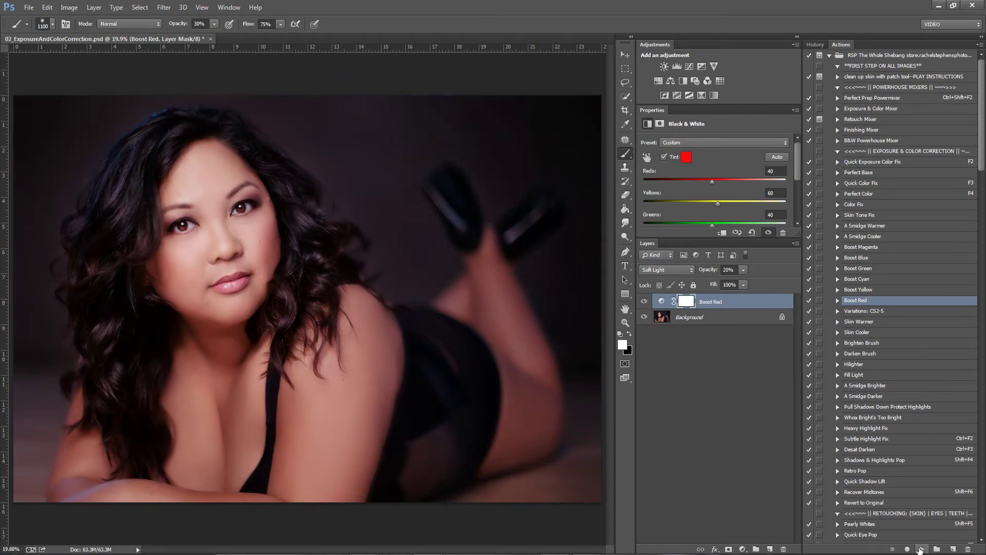
left_click(743, 285)
left_click_drag(696, 298, 717, 295)
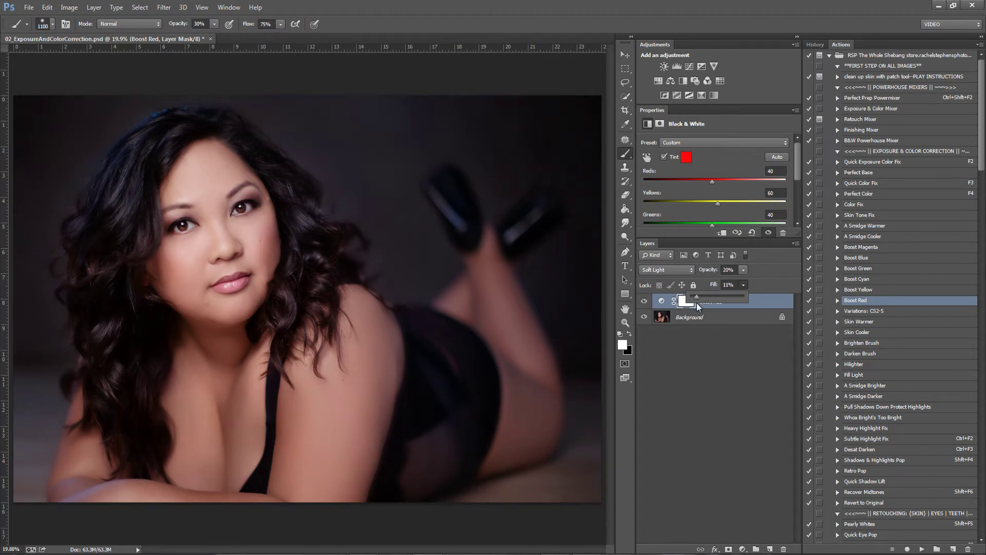
Step: Delete the Boost Red layer after comparing the image with and without it, and save the document
left_click(644, 302)
left_click(645, 303)
key("Delete")
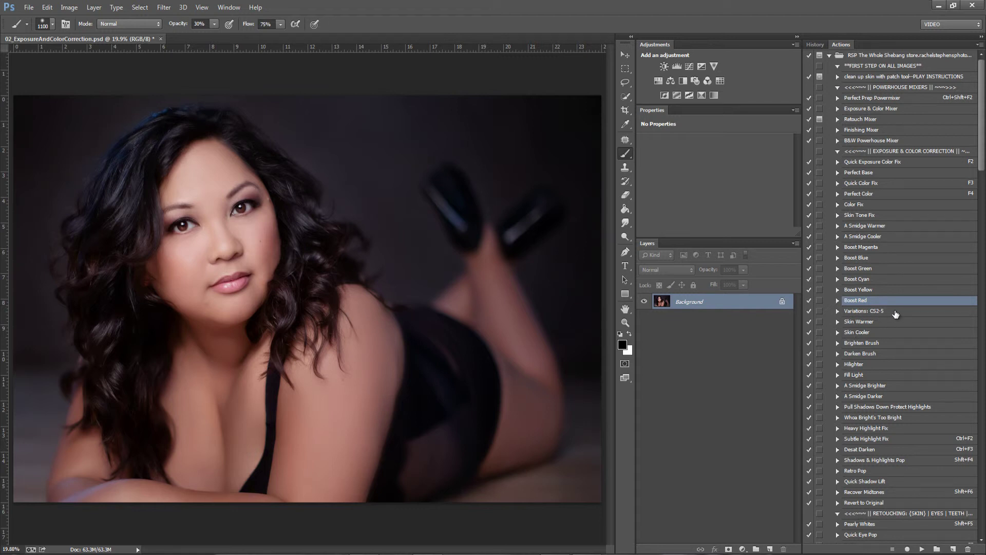
key("ctrl+s")
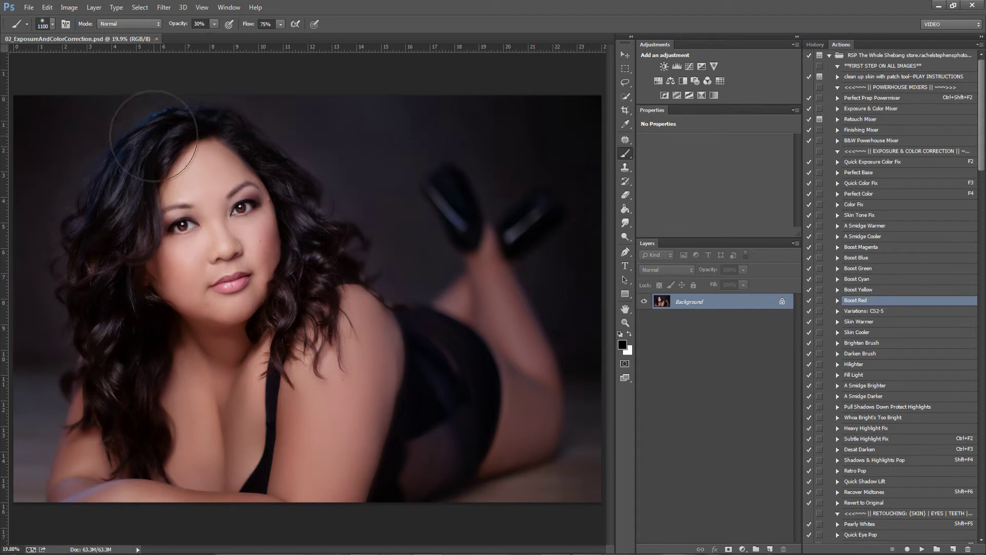
left_click(69, 7)
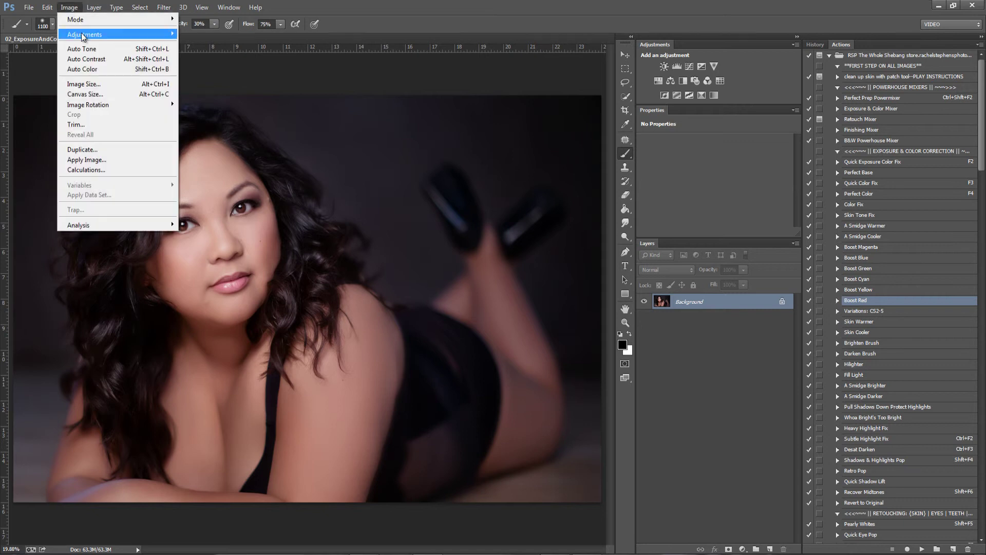
mouse_move(83, 36)
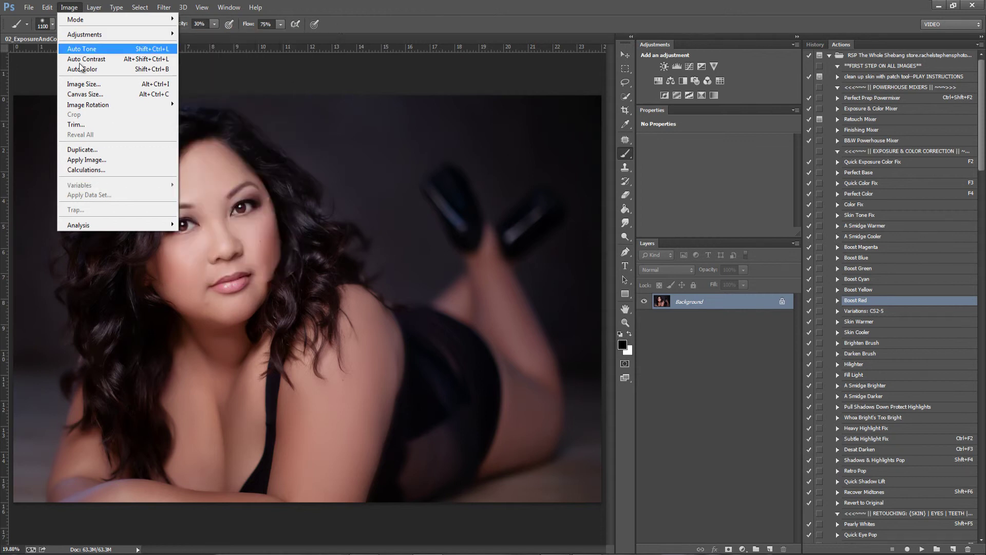
left_click(427, 2)
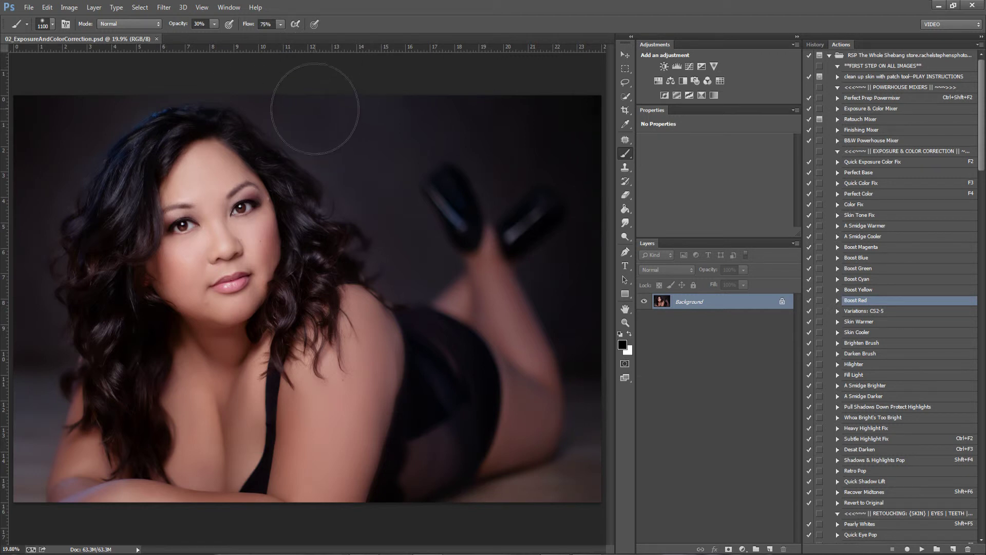
Step: Try the Skin Warmer action at 38% layer opacity and the Skin Cooler action, deleting each resulting layer
left_click(871, 321)
left_click(922, 549)
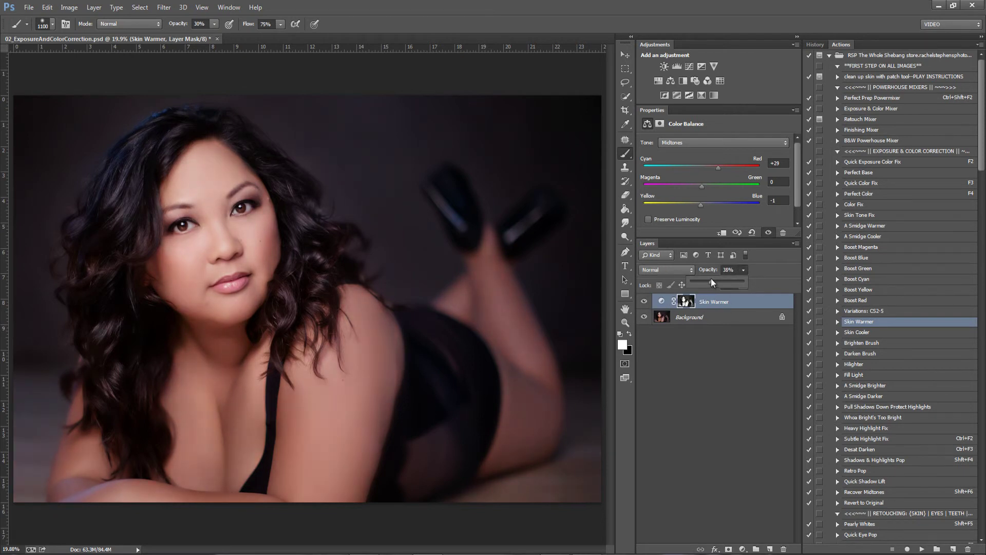
key("Delete")
left_click(868, 335)
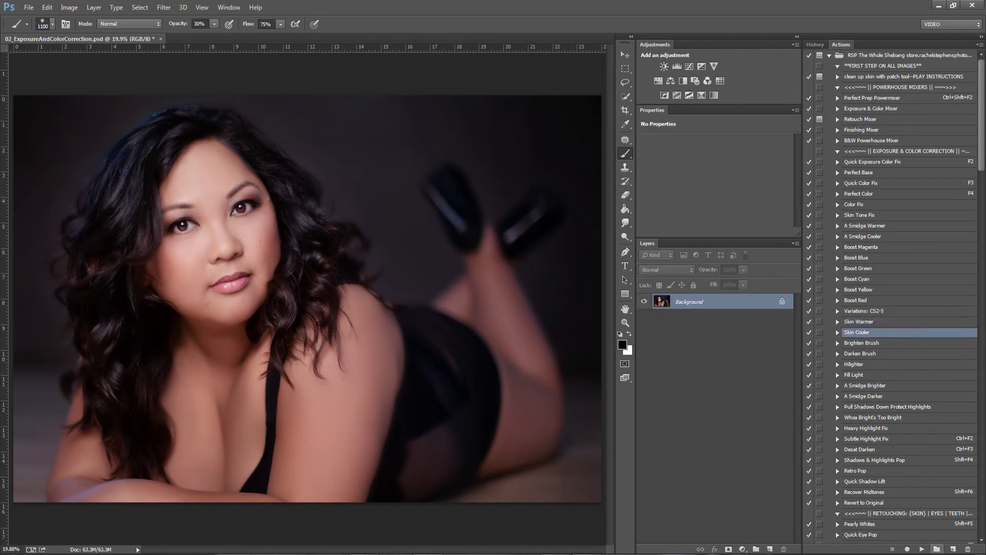
left_click(922, 549)
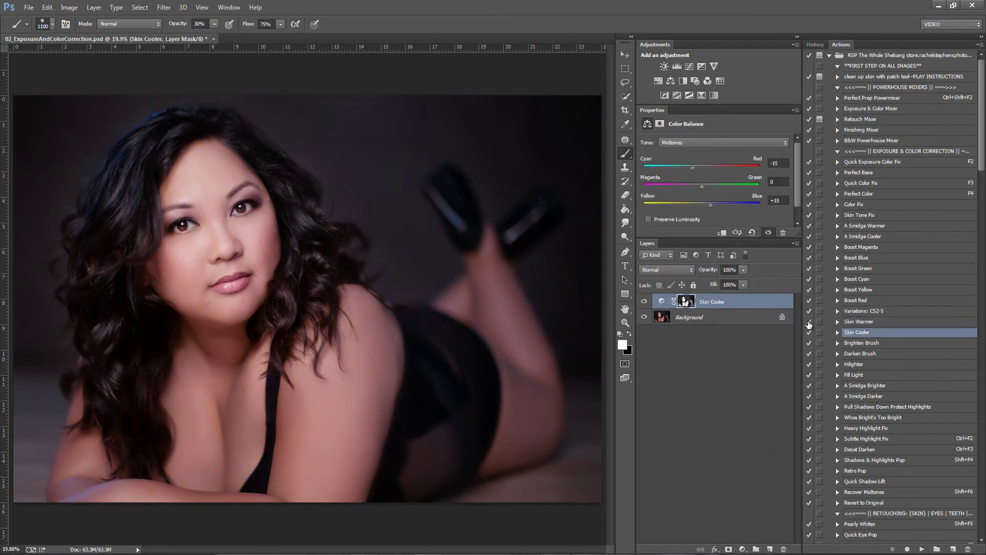
key("Delete")
Step: Try the Brighten Brush action by painting over the hair, skin and background at 80% brush opacity, and delete its layer
left_click(862, 343)
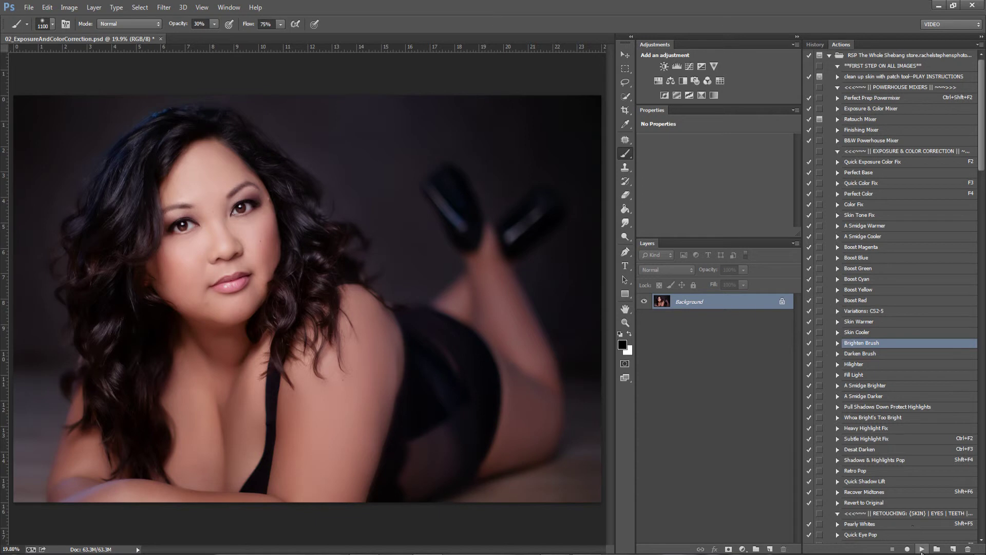
left_click(922, 549)
key("8")
mouse_move(85, 206)
left_mouse_down()
mouse_move(97, 216)
mouse_move(62, 207)
left_mouse_up()
mouse_move(239, 365)
left_mouse_down()
mouse_move(88, 330)
mouse_move(269, 93)
mouse_move(339, 268)
mouse_move(201, 222)
mouse_move(455, 426)
mouse_move(534, 154)
left_mouse_up()
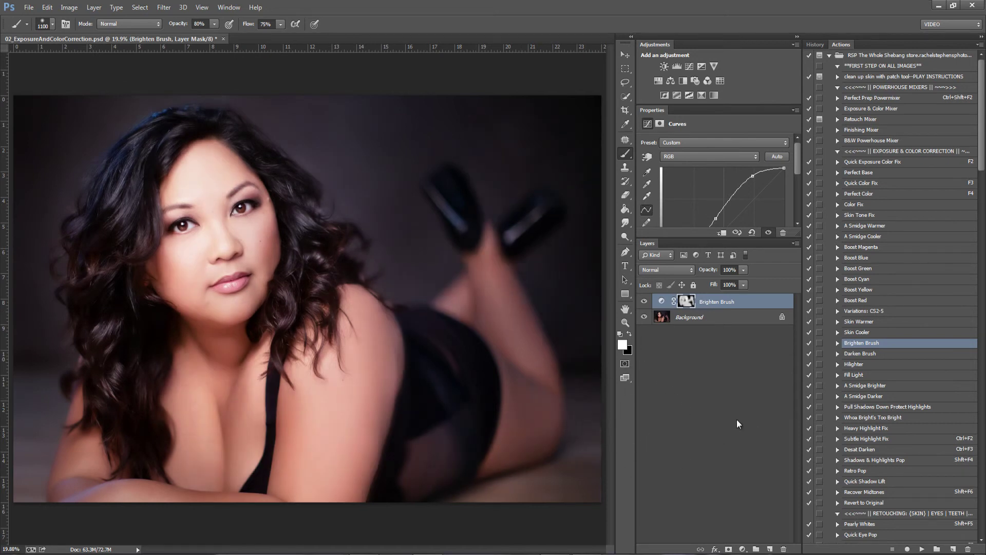
key("Delete")
Step: Try the Darken Brush action by painting across the subject, and delete its layer
left_click(875, 353)
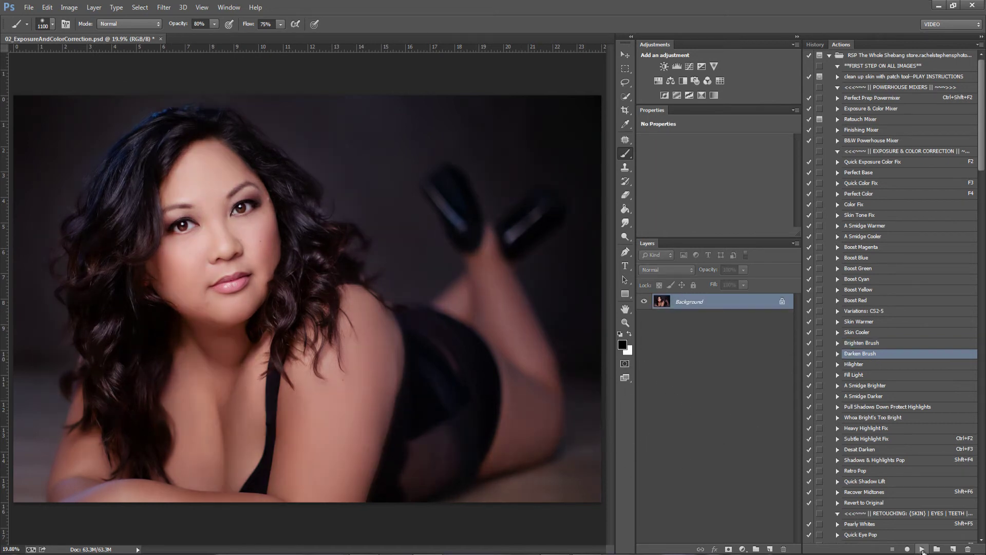
left_click(922, 549)
mouse_move(188, 193)
left_mouse_down()
mouse_move(118, 313)
mouse_move(451, 429)
left_mouse_up()
key("Delete")
Step: Set the brush opacity to 20% and reduce the brush size to 400
key("2")
key("bracketleft")
key("bracketleft")
key("bracketleft")
key("bracketleft")
key("bracketleft")
key("bracketleft")
key("bracketleft")
key("bracketleft")
key("bracketleft")
key("bracketleft")
key("bracketleft")
key("bracketleft")
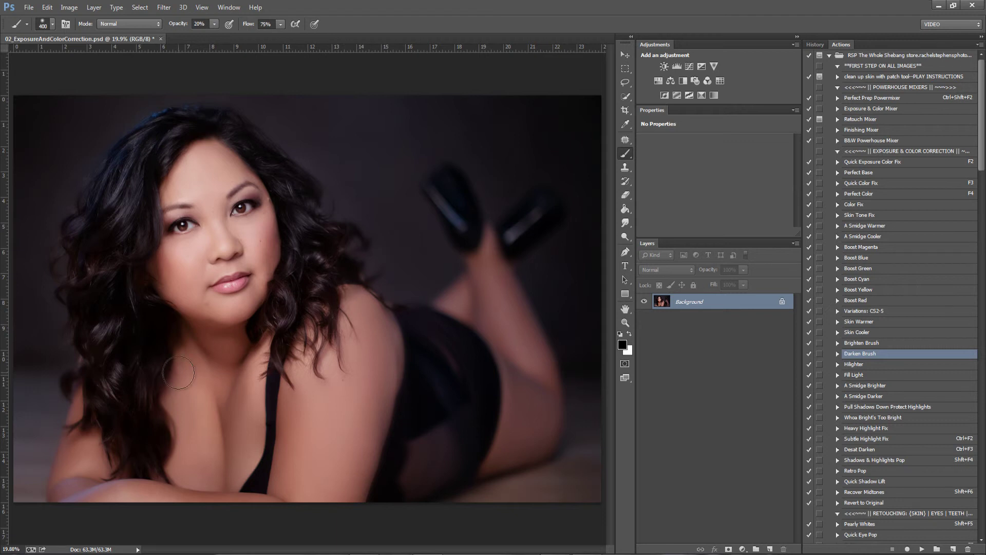
Step: Enlarge the brush size to 1000
key("bracketright")
key("bracketright")
key("bracketright")
key("bracketright")
key("bracketright")
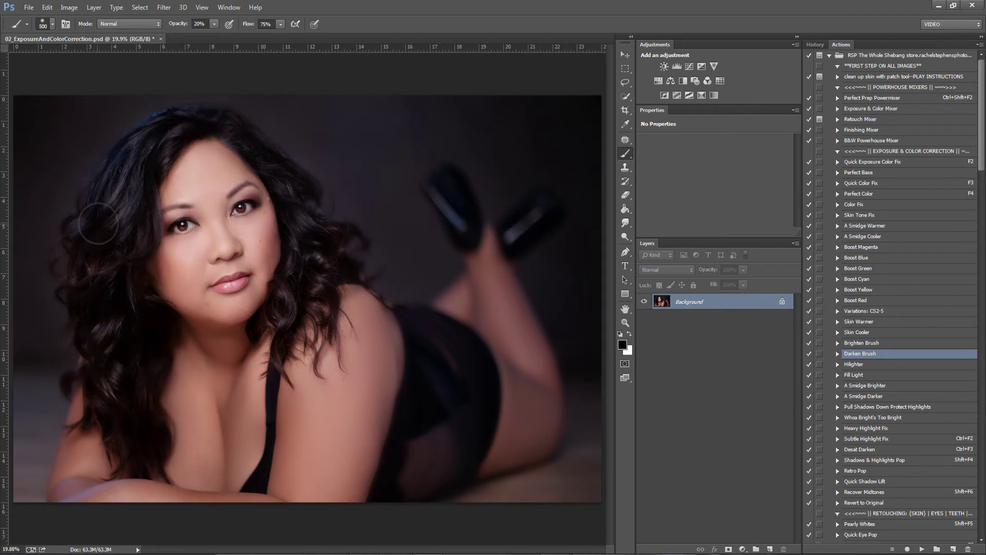
key("bracketright")
key("bracketright")
key("bracketright")
key("bracketright")
key("bracketright")
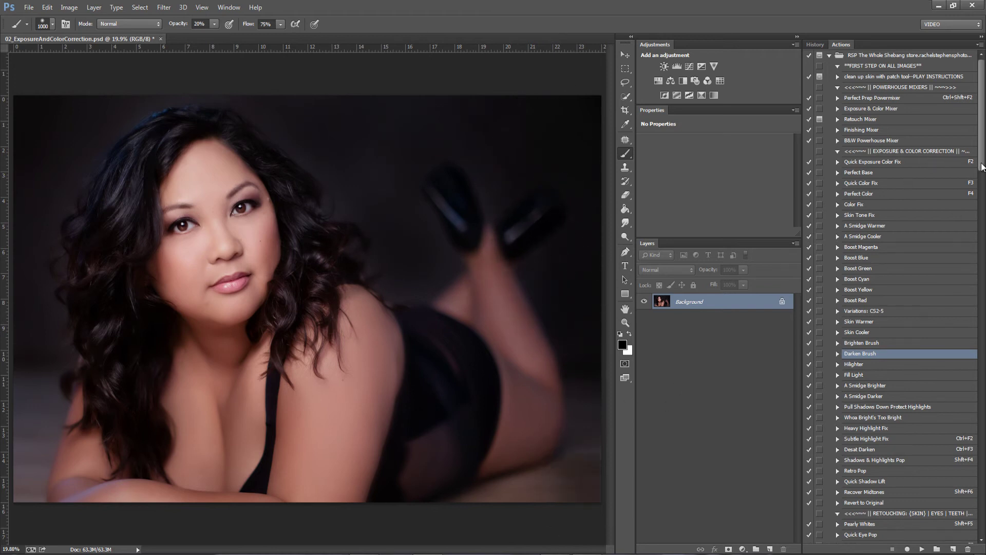
Step: Try the Hilighter action on the portrait and delete its layer
scroll(982, 166, "down", 10)
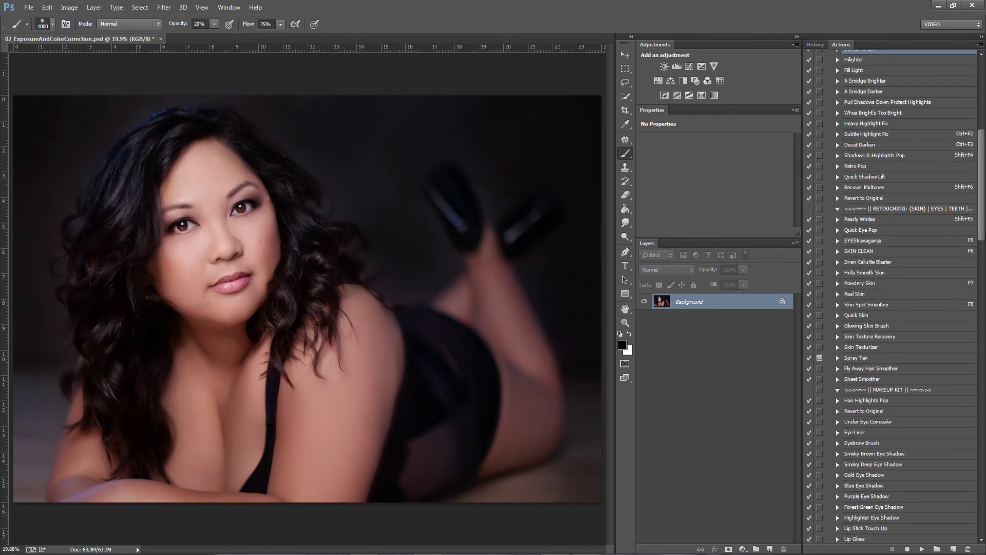
scroll(891, 296, "down", 8)
scroll(978, 155, "up", 18)
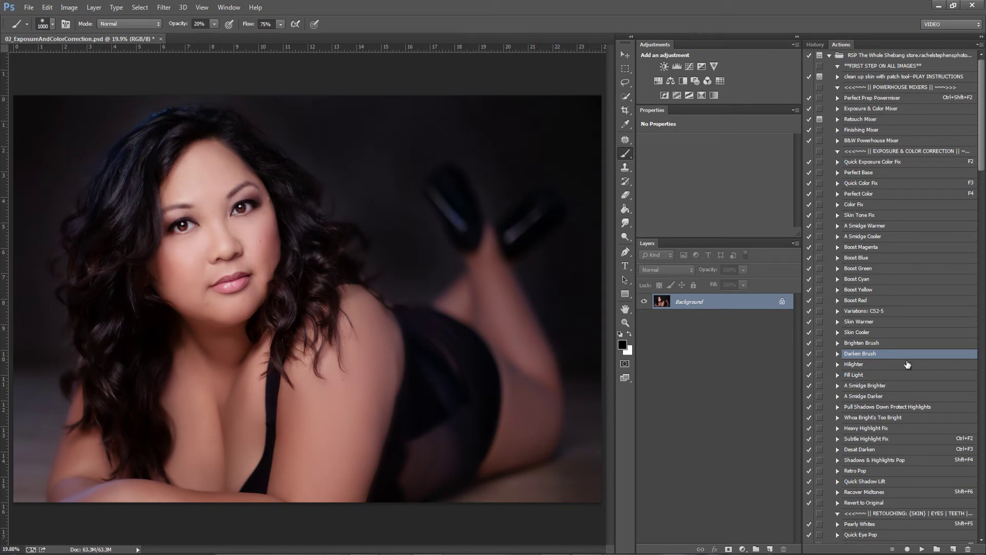
left_click(874, 365)
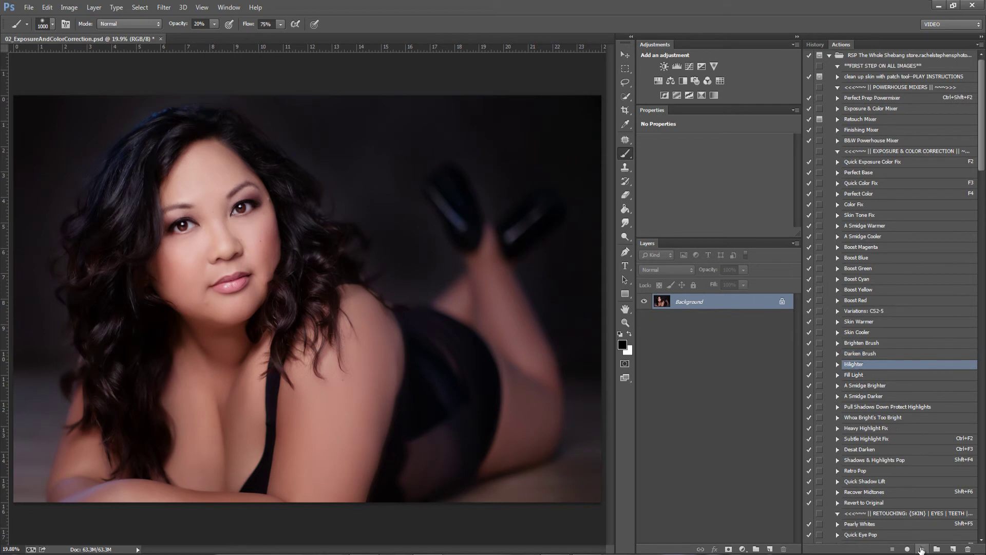
left_click(922, 549)
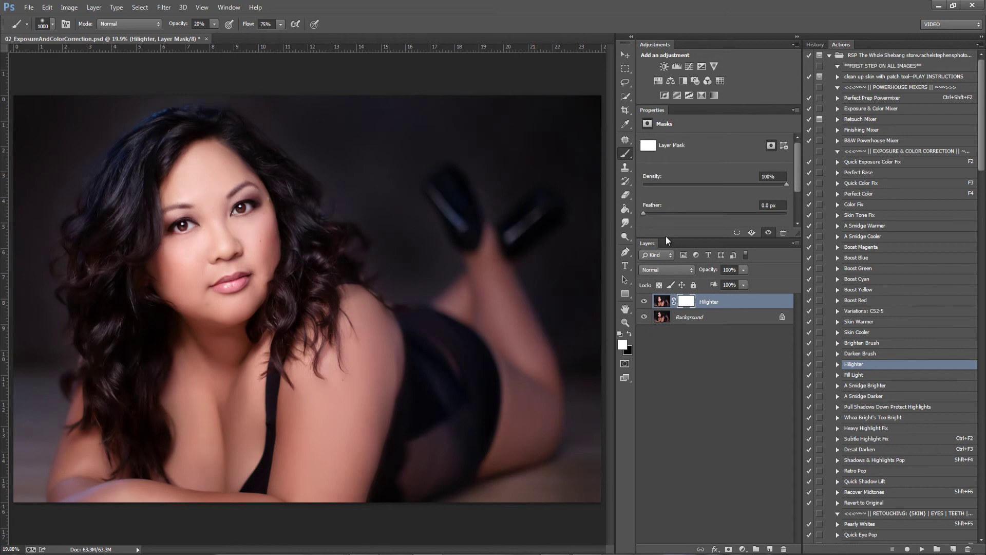
key("Delete")
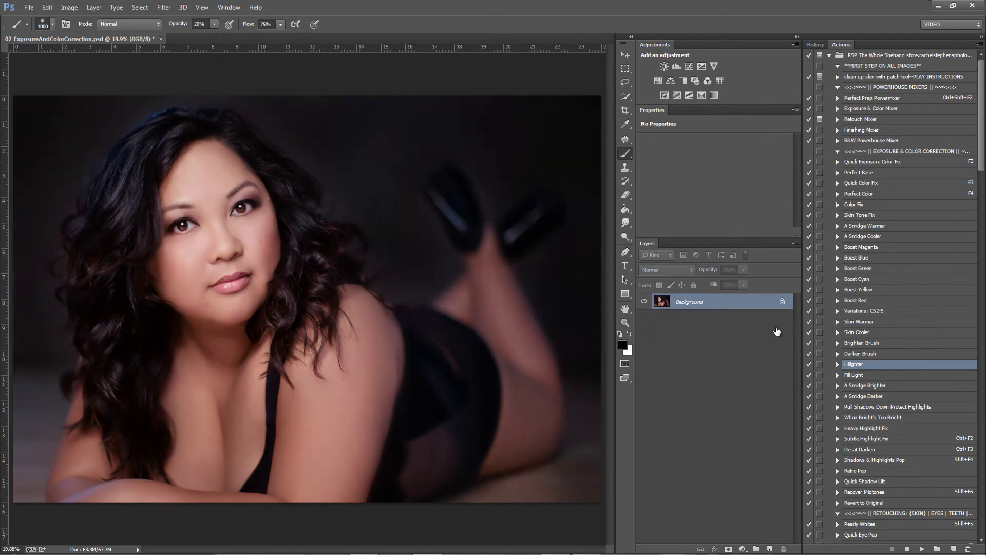
Step: Try the Fill Light action by painting over the hair and shoulder, compare its layer on and off, and delete it
left_click(872, 376)
left_click(922, 549)
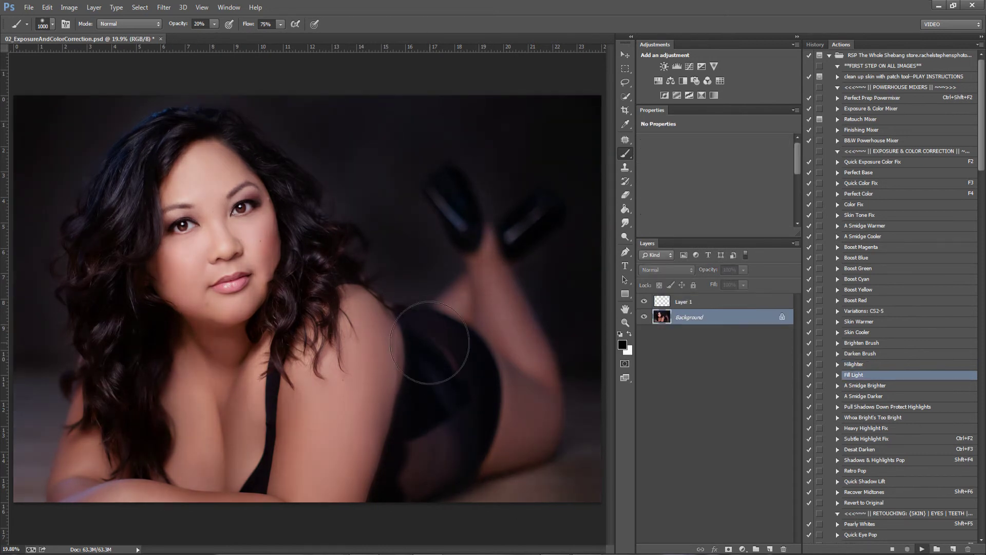
mouse_move(304, 158)
left_mouse_down()
mouse_move(88, 268)
mouse_move(128, 319)
mouse_move(335, 381)
left_mouse_up()
left_click(644, 302)
left_click(644, 302)
left_click(644, 302)
left_click(644, 301)
left_click(644, 301)
key("Delete")
Step: Try the A Smidge Brighter and A Smidge Darker actions one after the other, deleting the layer each one adds
left_click(891, 387)
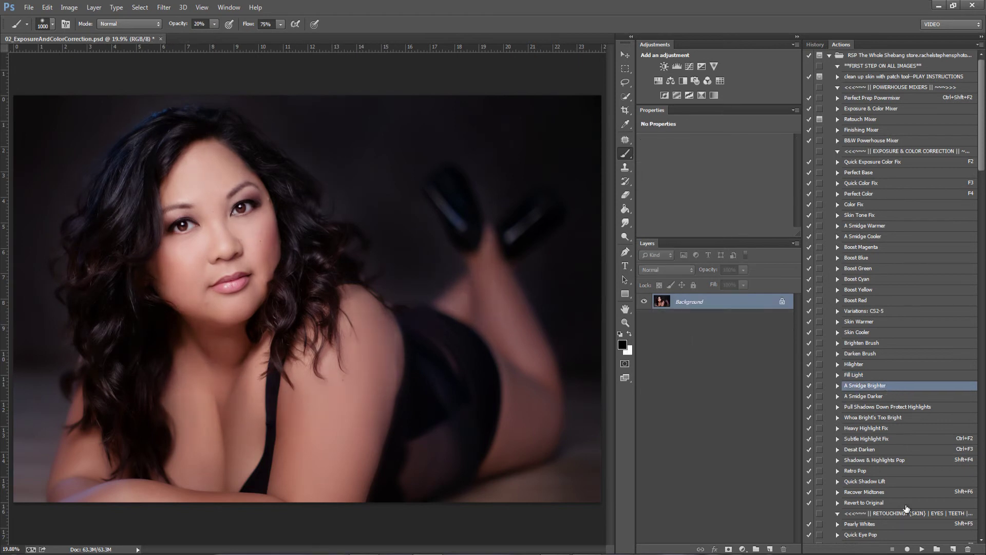
left_click(922, 549)
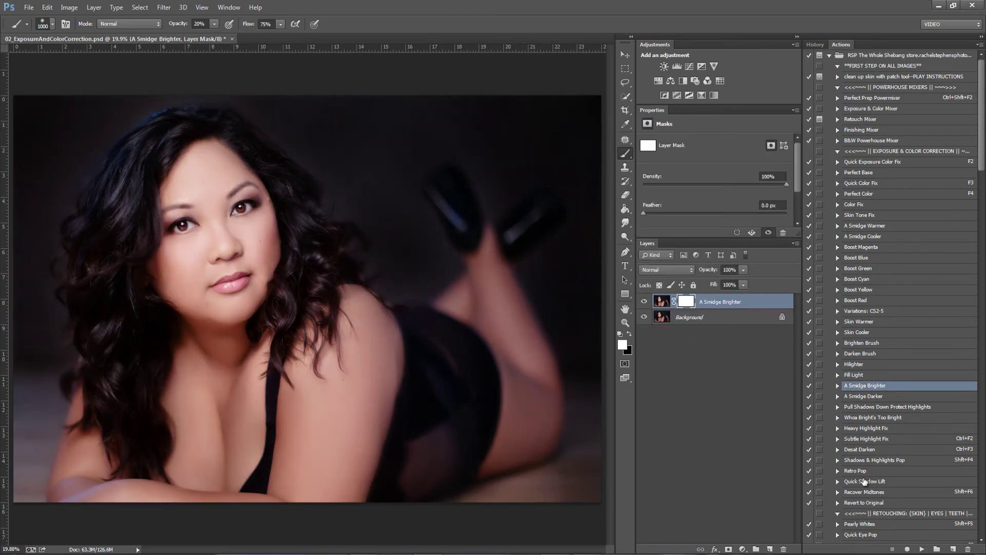
key("Delete")
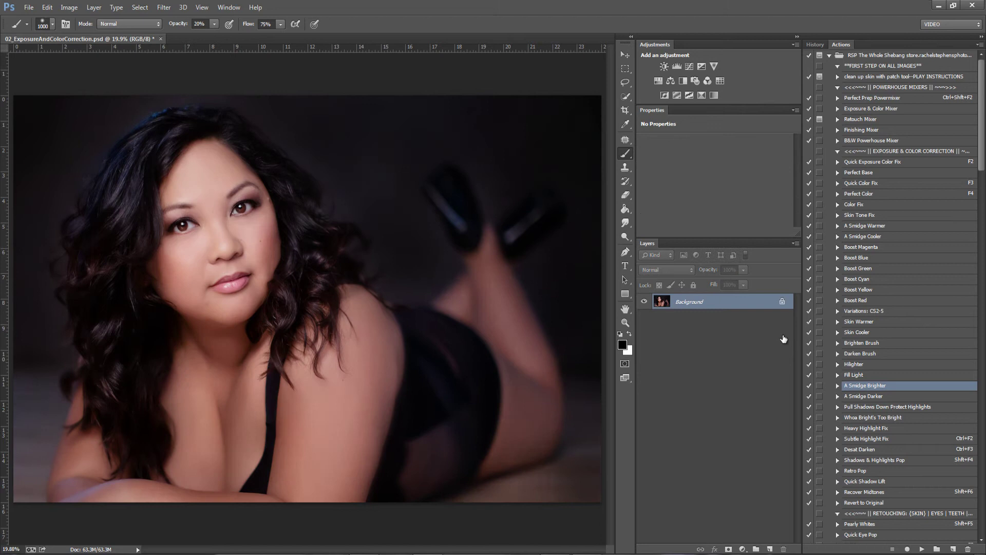
left_click(874, 397)
left_click(922, 549)
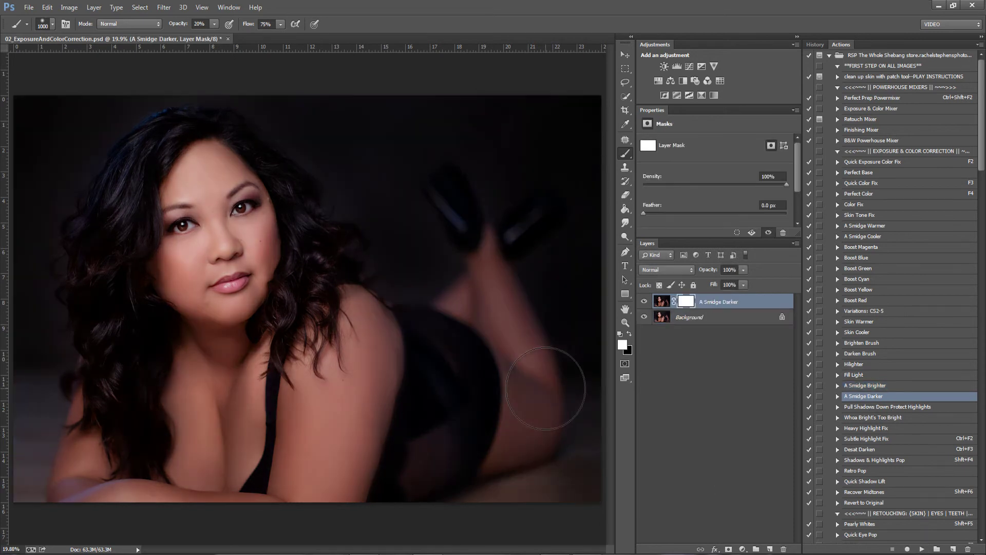
key("Delete")
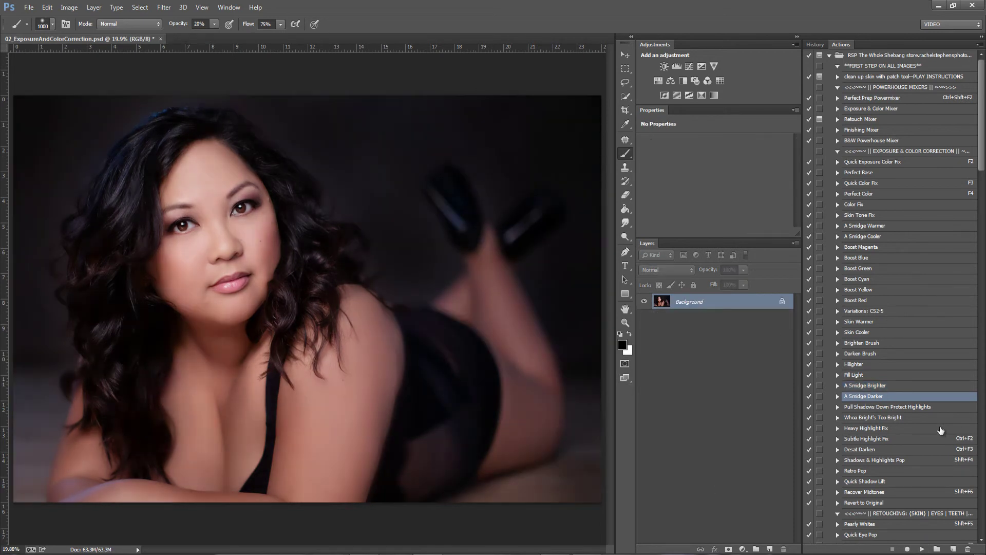
Step: Try the Pull Shadows Down Protect Highlights action, compare its layer on and off, and delete it
left_click(879, 408)
left_click(922, 549)
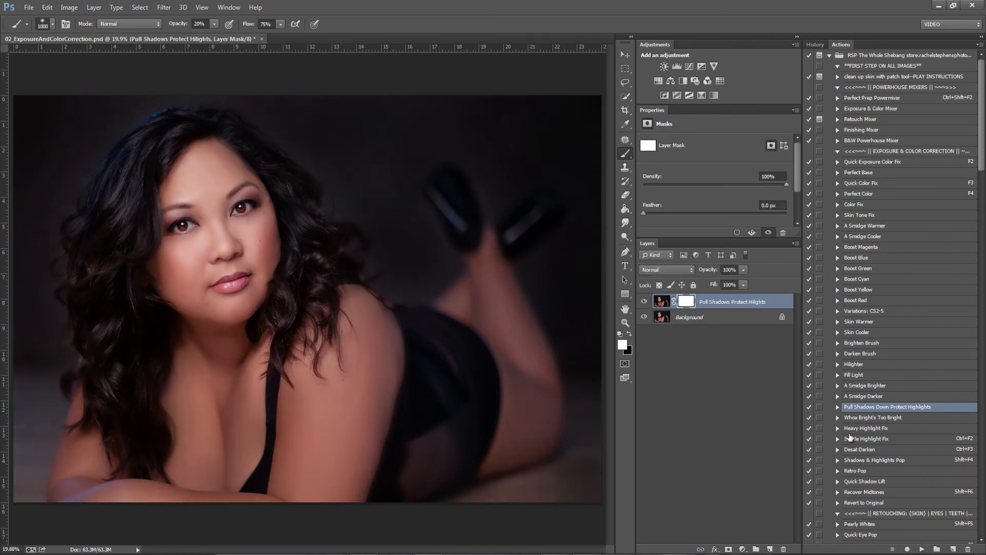
left_click(643, 301)
left_click(640, 301)
left_click(644, 305)
left_click(644, 305)
key("Delete")
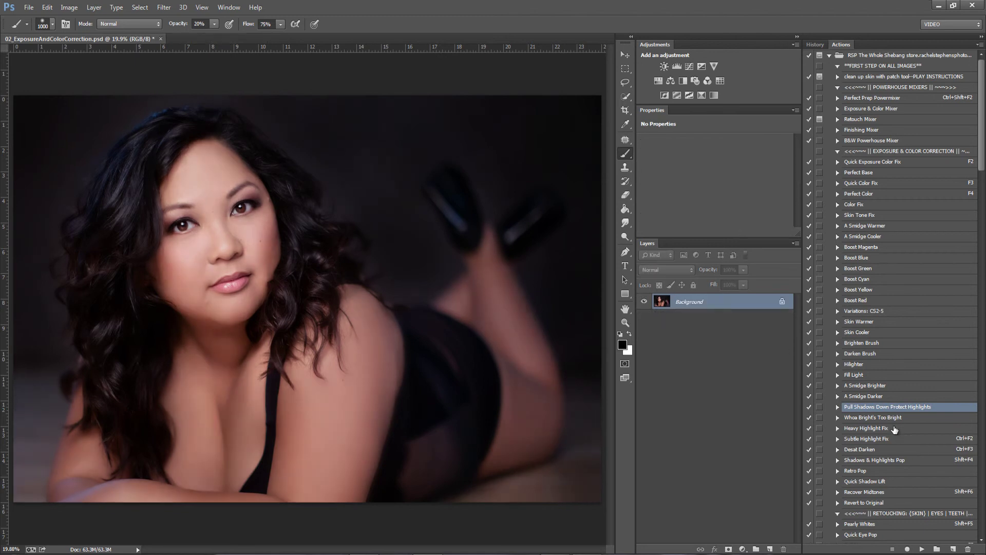
Step: Try the Whoa Bright's Too Bright action, vary its layer's fill, and remove the layer
left_click(887, 418)
left_click(922, 547)
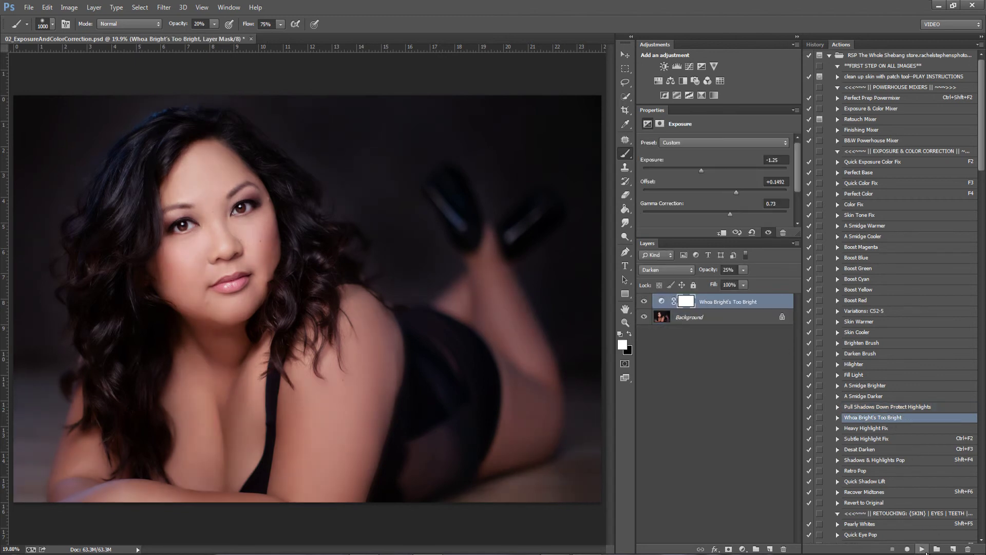
left_click(744, 285)
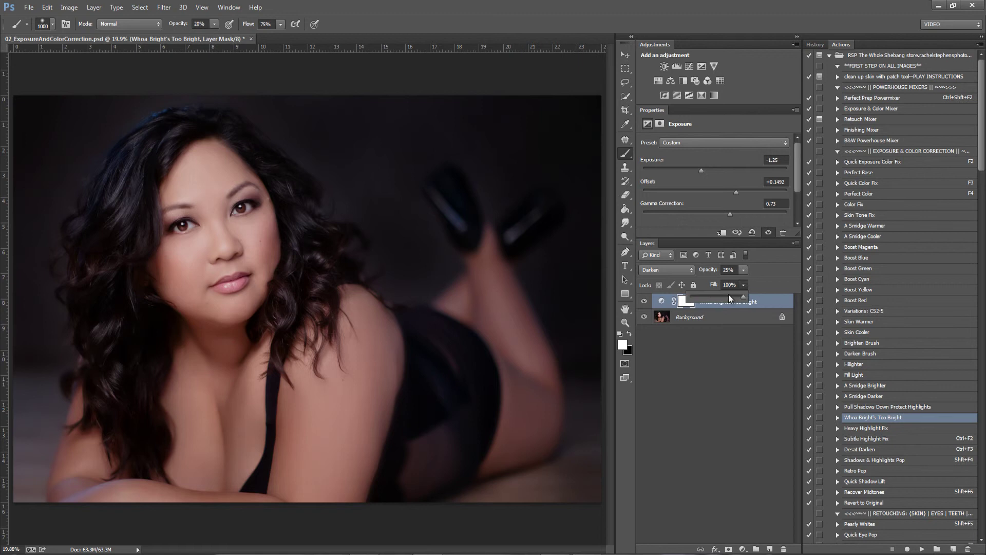
left_click_drag(691, 300, 707, 298)
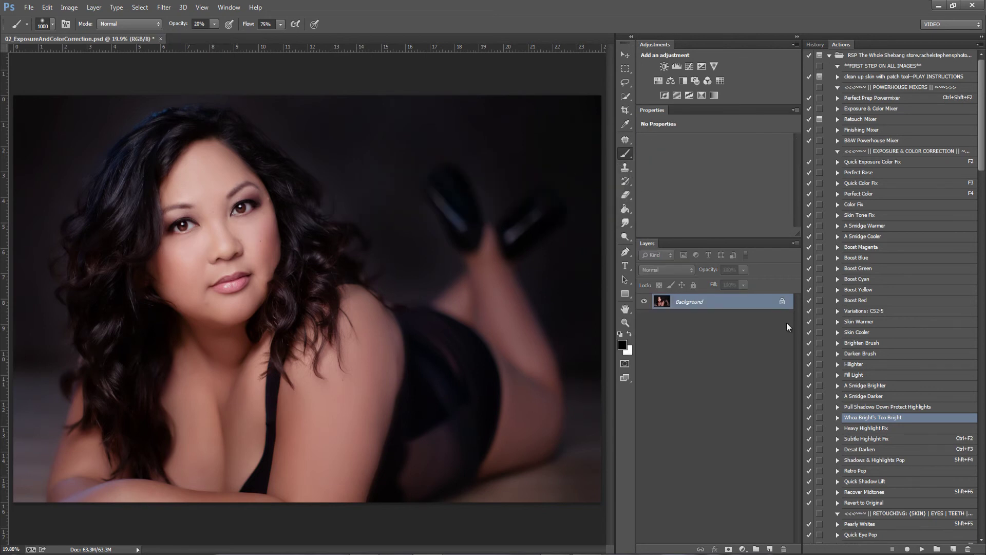
Step: Run the Heavy Highlight Fix action and compare the image with its layer on and off
left_click(871, 429)
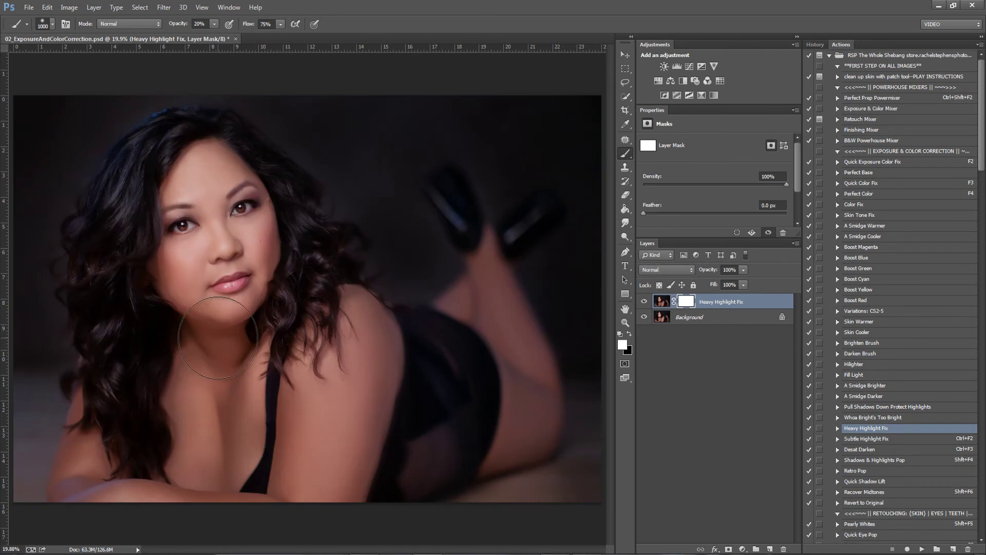
left_click(644, 301)
left_click(645, 301)
left_click(645, 302)
left_click(645, 302)
left_click(642, 302)
left_click(642, 301)
left_click(643, 301)
left_click(644, 301)
Step: Invert the Heavy Highlight Fix mask, paint the effect over the near shoulder and arm with a size 600 brush, and merge the layers
key("ctrl+i")
key("bracketleft")
key("bracketleft")
key("bracketleft")
key("bracketleft")
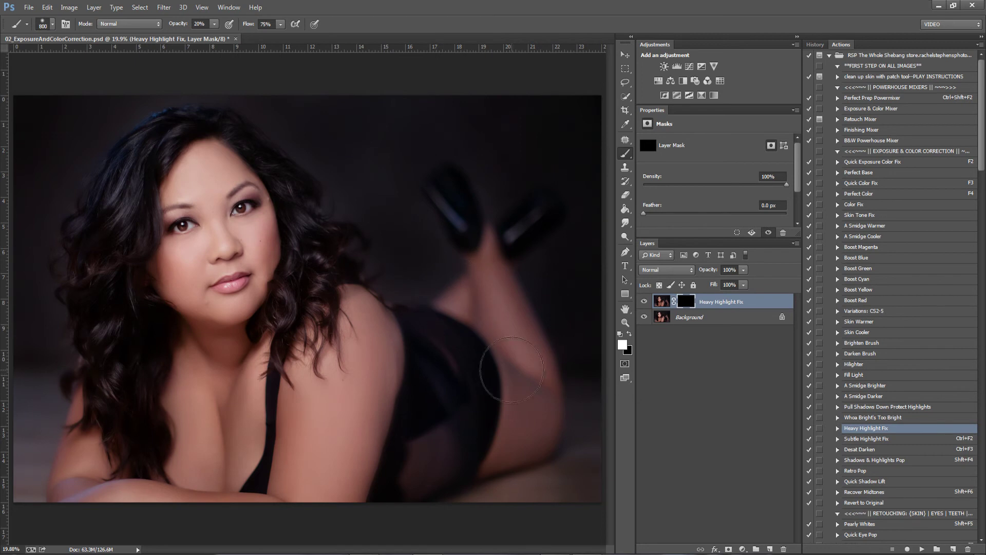
mouse_move(371, 334)
left_mouse_down()
mouse_move(357, 288)
mouse_move(360, 408)
mouse_move(331, 465)
mouse_move(342, 421)
left_mouse_up()
key("d")
key("ctrl+shift+e")
Step: Try the Subtle Highlight Fix action, compare its layer on and off, and revert the image
left_click(855, 440)
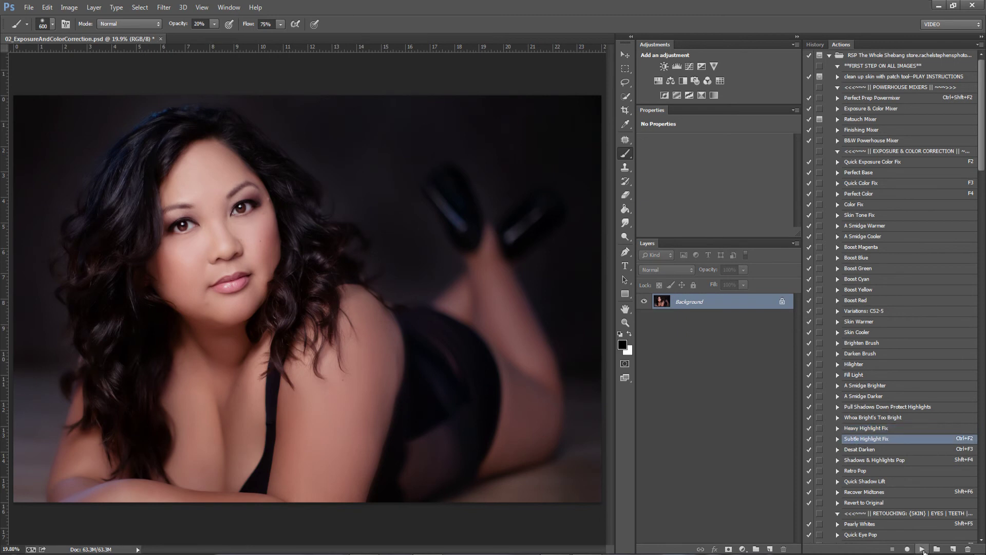
left_click(922, 549)
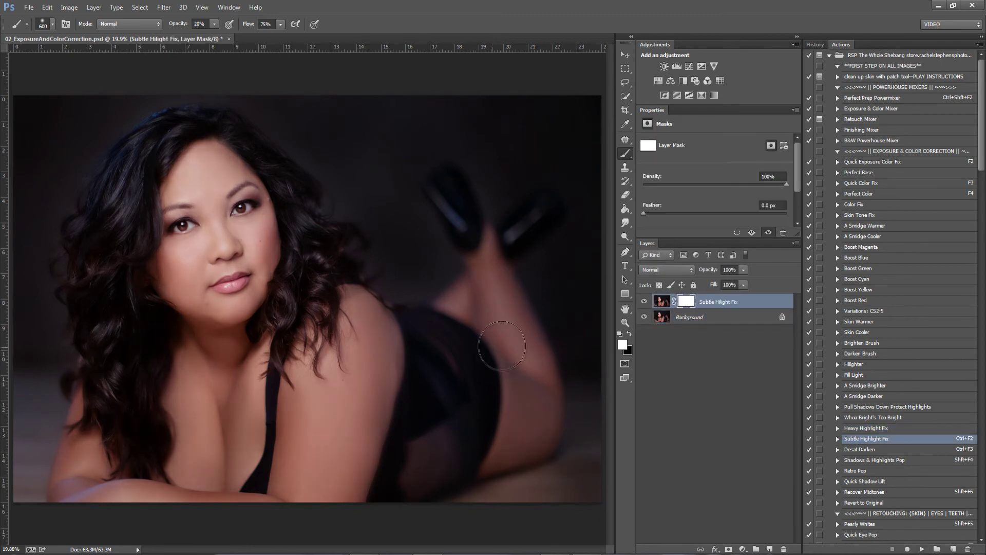
left_click(645, 302)
left_click(645, 302)
left_click(646, 302)
left_click(645, 302)
left_click(743, 270)
key("F12")
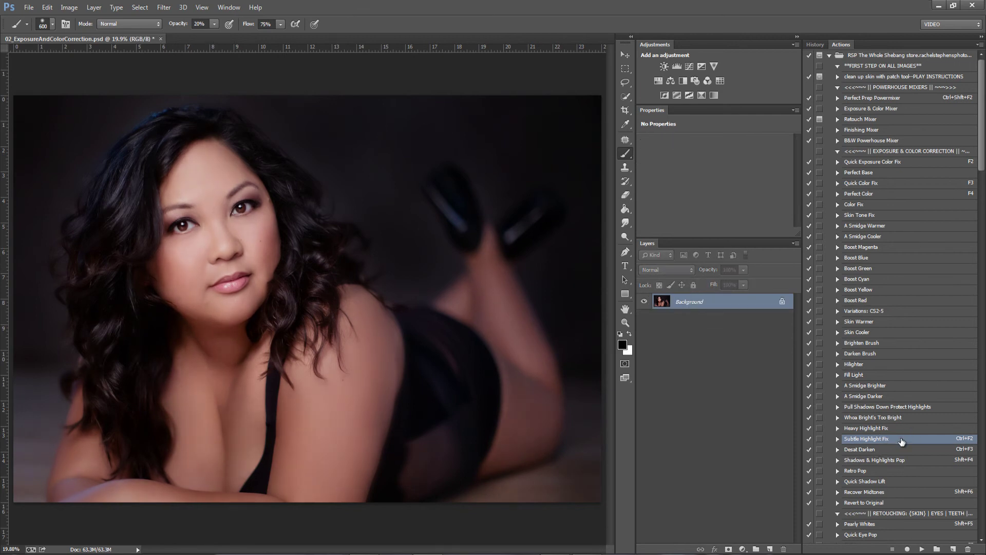
Step: Run the Desat Darken action and paint its effect around the hair and shoulder with an enlarged brush
left_click(873, 449)
left_click(922, 549)
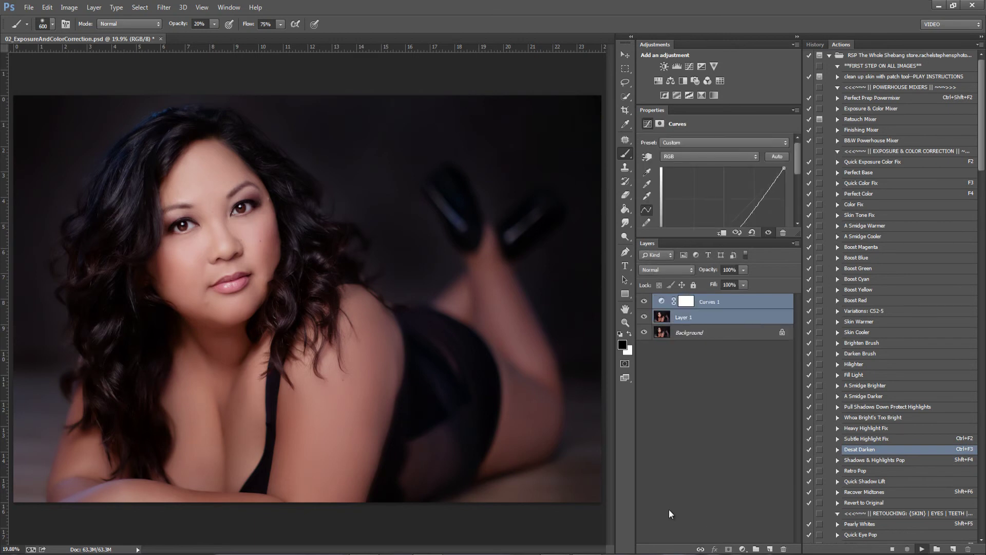
key("bracketright")
key("bracketright")
key("bracketright")
key("bracketright")
key("bracketright")
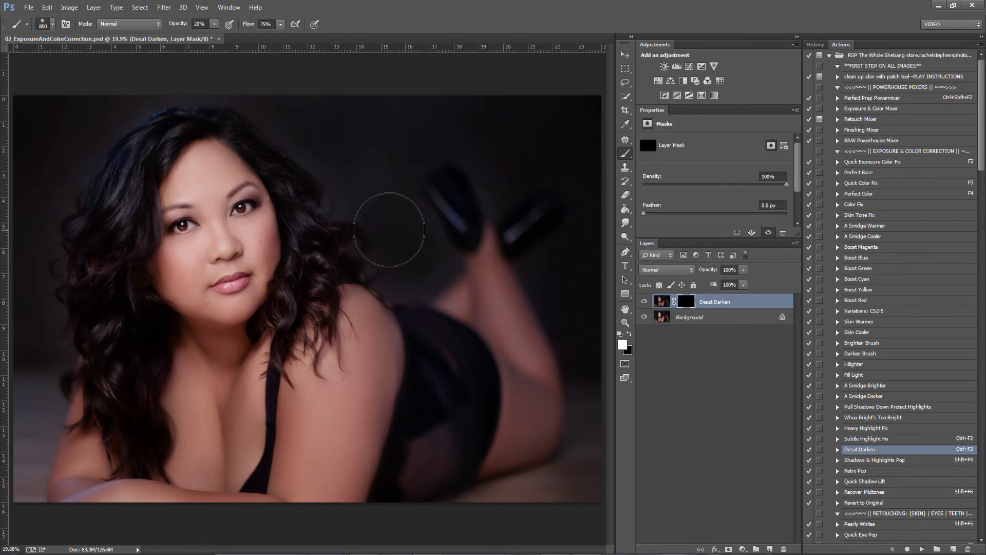
mouse_move(407, 243)
left_mouse_down()
mouse_move(275, 49)
mouse_move(473, 136)
mouse_move(602, 162)
mouse_move(590, 322)
mouse_move(657, 408)
mouse_move(398, 249)
mouse_move(328, 104)
mouse_move(347, 197)
mouse_move(181, 103)
mouse_move(22, 162)
mouse_move(10, 317)
mouse_move(31, 342)
mouse_move(30, 268)
mouse_move(152, 102)
mouse_move(380, 207)
mouse_move(422, 323)
mouse_move(295, 365)
mouse_move(302, 307)
left_mouse_up()
Step: Reduce the brush size to 500 and paint the Desat Darken effect over the near arm
key("bracketleft")
key("bracketleft")
key("bracketleft")
key("bracketleft")
key("bracketleft")
key("bracketleft")
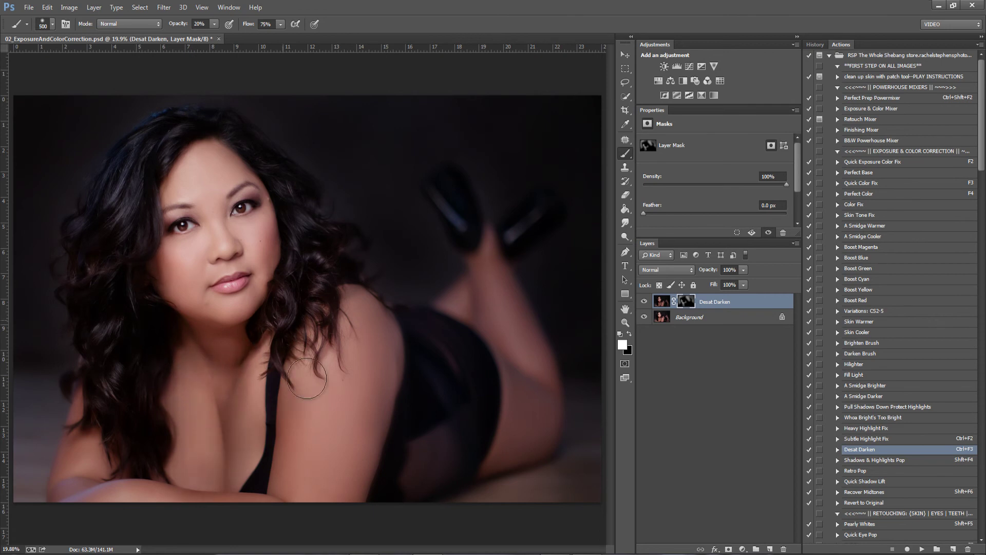
left_click_drag(327, 458, 301, 421)
Step: Fade the Desat Darken layer to 0% opacity for comparison and revert the image
left_click_drag(743, 270, 683, 303)
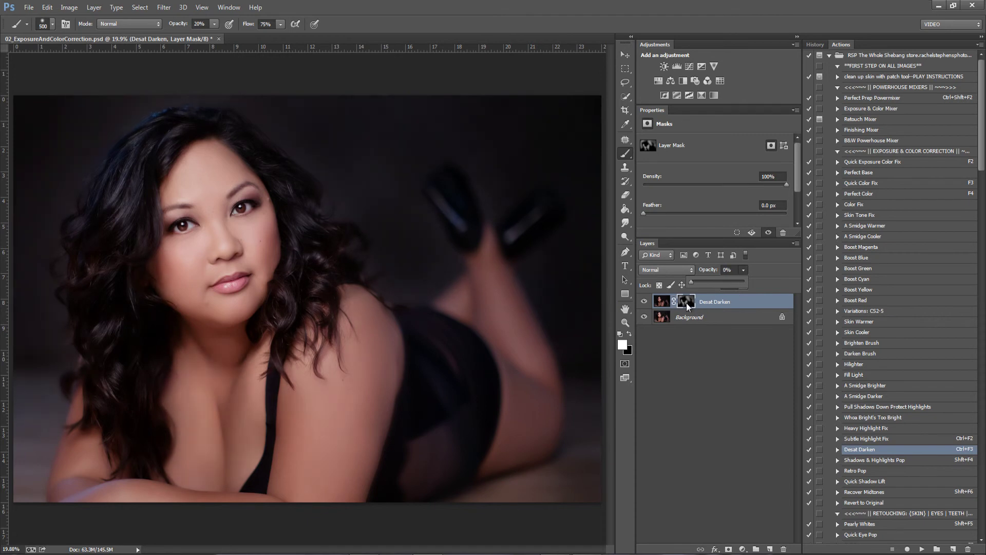
key("F12")
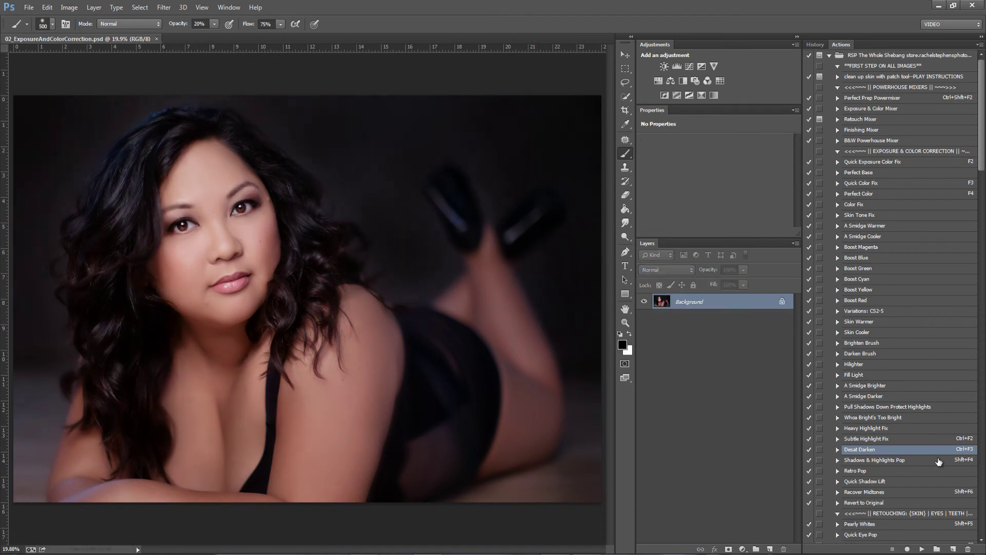
Step: Try the Shadows & Highlights Pop action with its layer opacity lowered to 18%, and revert the image
left_click(884, 461)
left_click(921, 550)
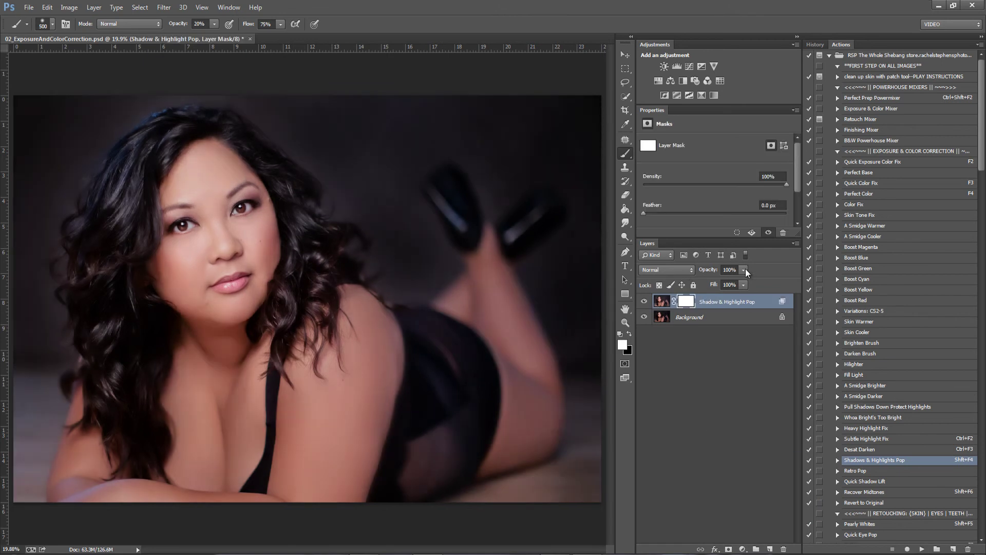
left_click_drag(694, 282, 693, 286)
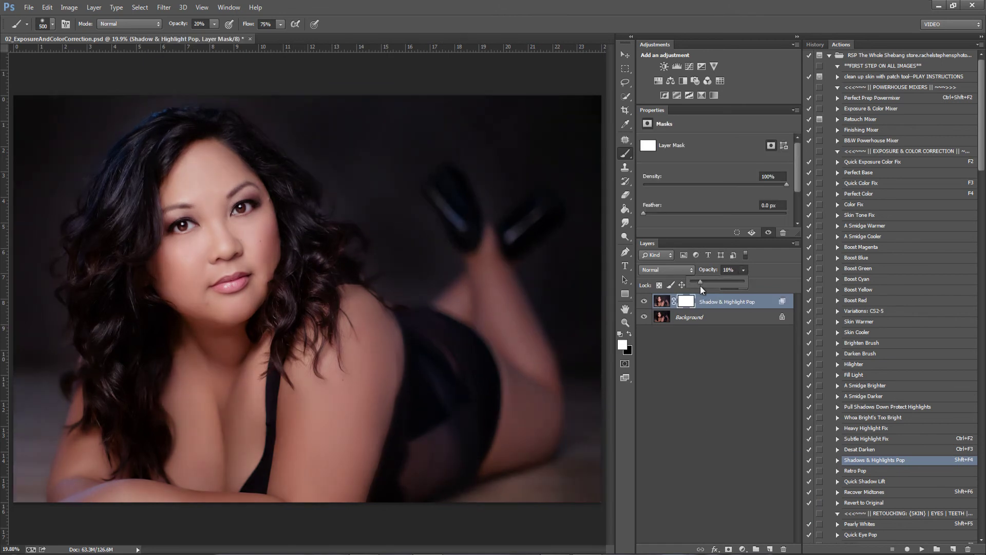
key("F12")
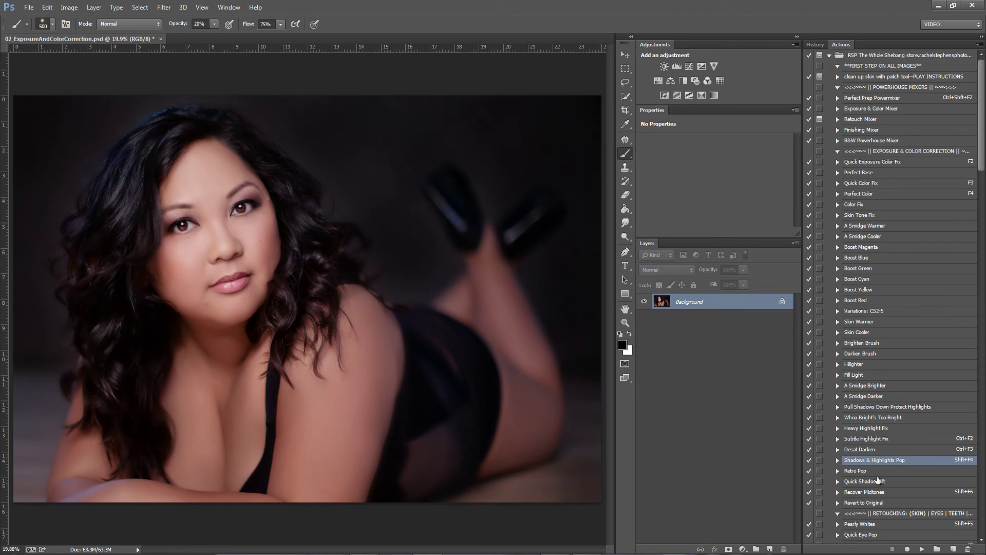
Step: Try the Retro Pop action on the portrait
left_click(874, 471)
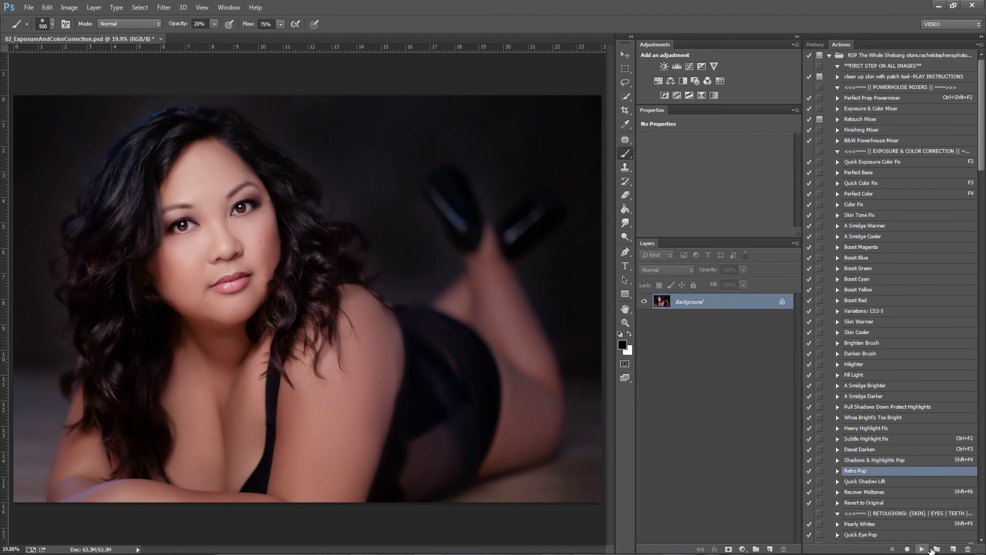
left_click(922, 548)
Step: Run the Quick Shadow Lift action and compare the image with its layer on and off
left_click(873, 481)
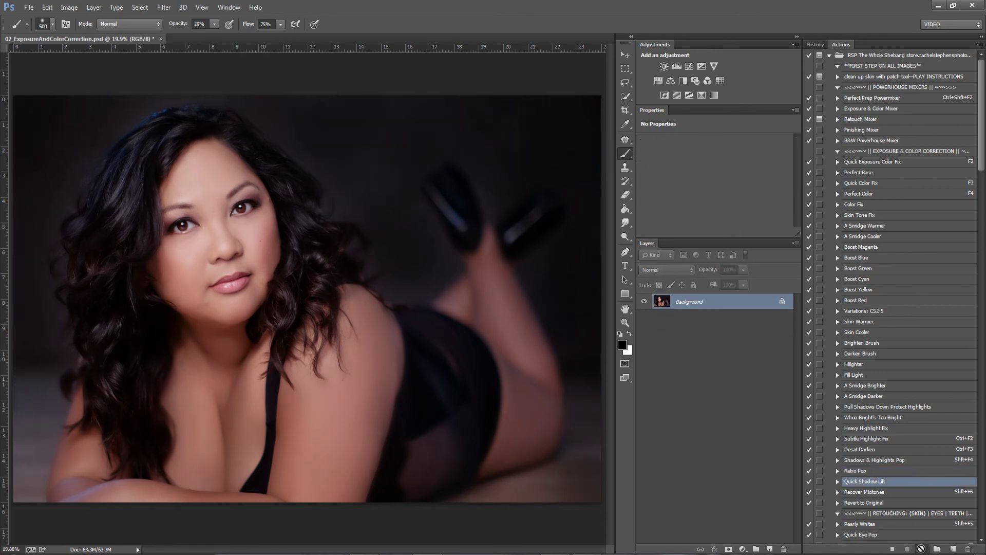
left_click(922, 548)
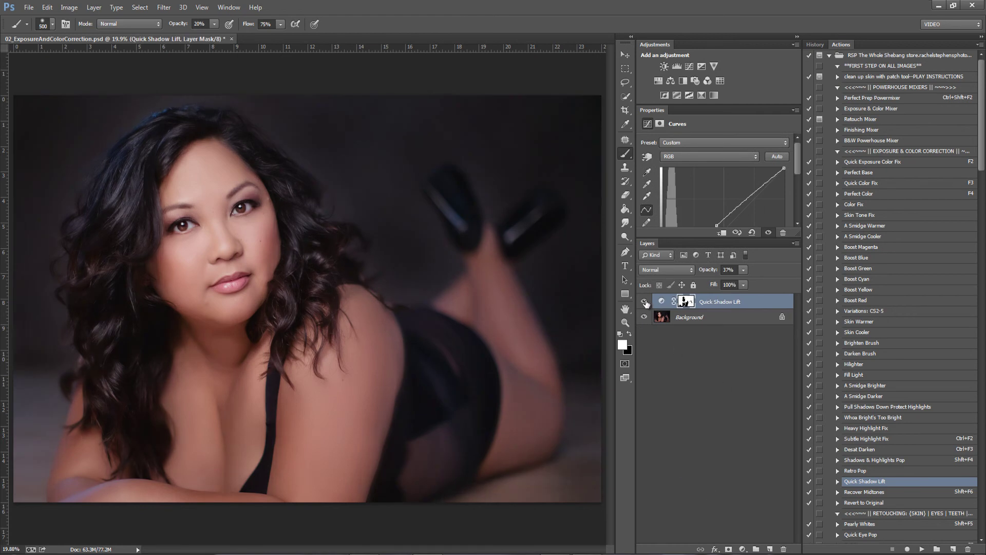
left_click(644, 302)
left_click(643, 303)
left_click(644, 303)
left_click(645, 304)
left_click(644, 302)
left_click(643, 302)
left_click(642, 302)
left_click(642, 301)
Step: Lower the Quick Shadow Lift layer's opacity to 20% and delete the layer
left_click_drag(742, 282, 729, 285)
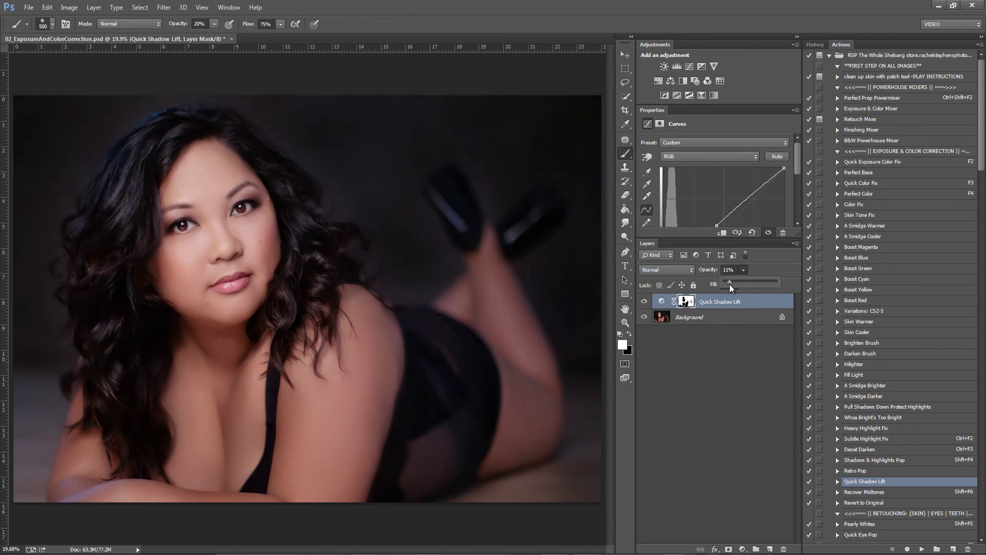
left_click(686, 302)
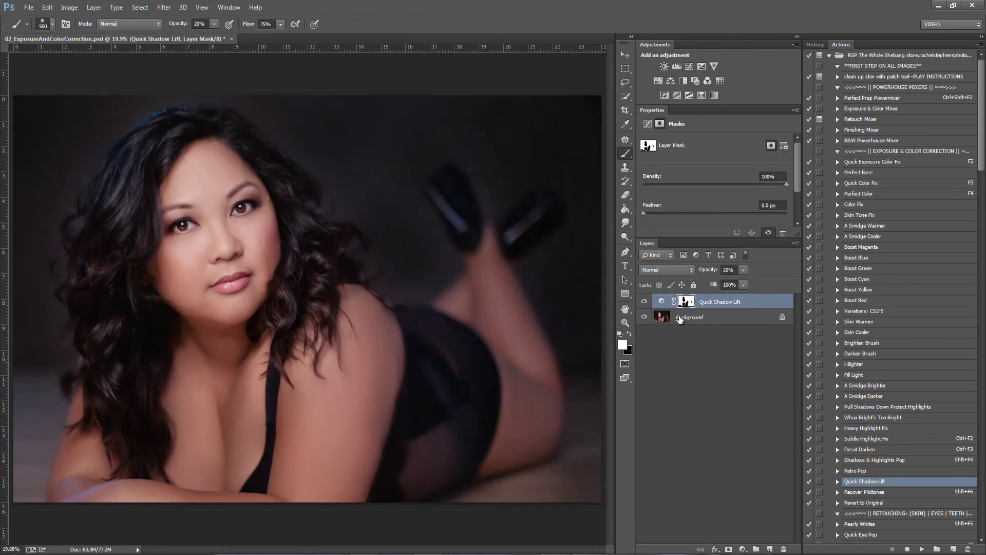
left_click(743, 285)
key("Delete")
Step: Run the Recover Midtones action and compare the portrait with its layer on and off
left_click(871, 492)
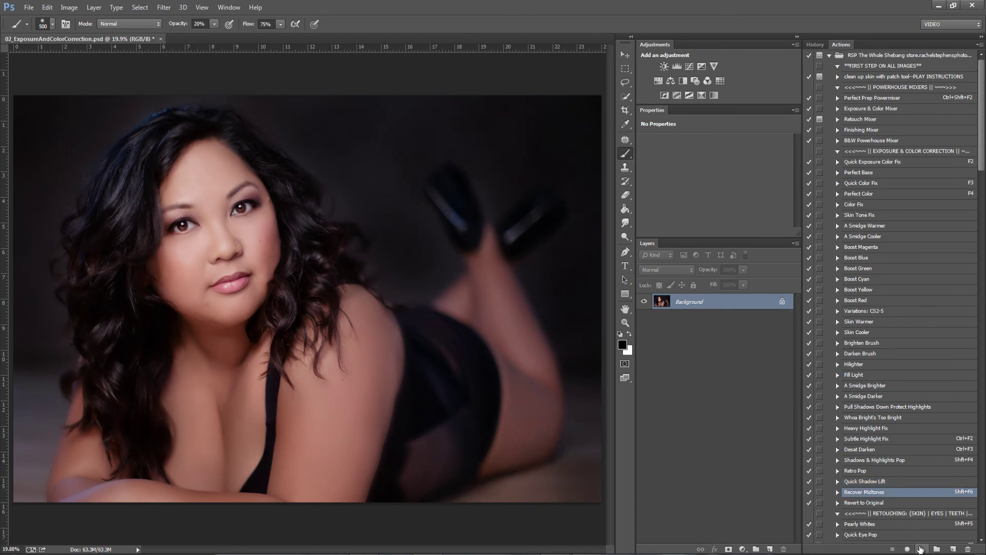
left_click(922, 549)
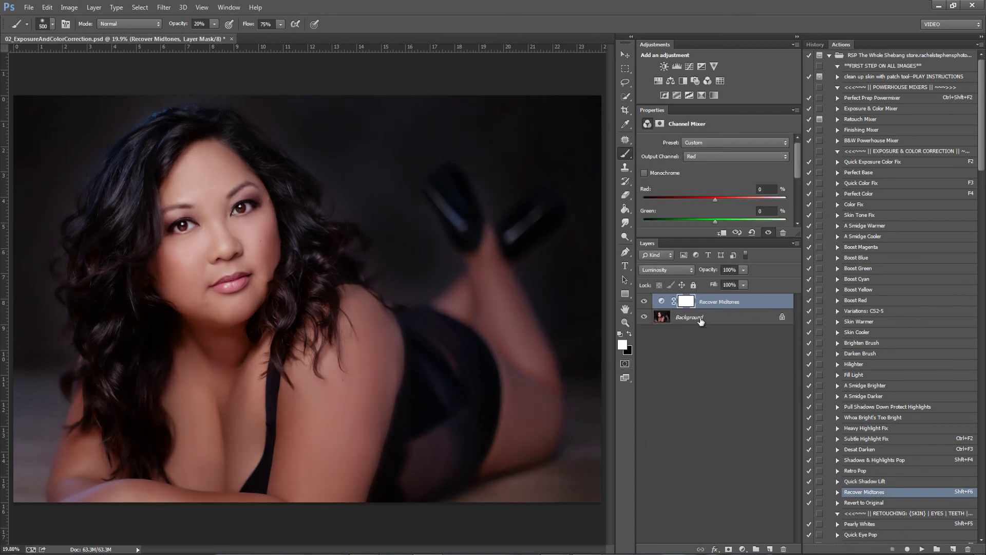
left_click(643, 301)
left_click(644, 302)
left_click(643, 301)
left_click(644, 301)
left_click_drag(636, 297, 636, 297)
left_click(644, 302)
left_click(644, 301)
left_click(644, 302)
left_click(644, 302)
Step: Invert the Recover Midtones layer mask to black and paint the effect onto the hair with an 800 px brush in white
left_click(684, 304)
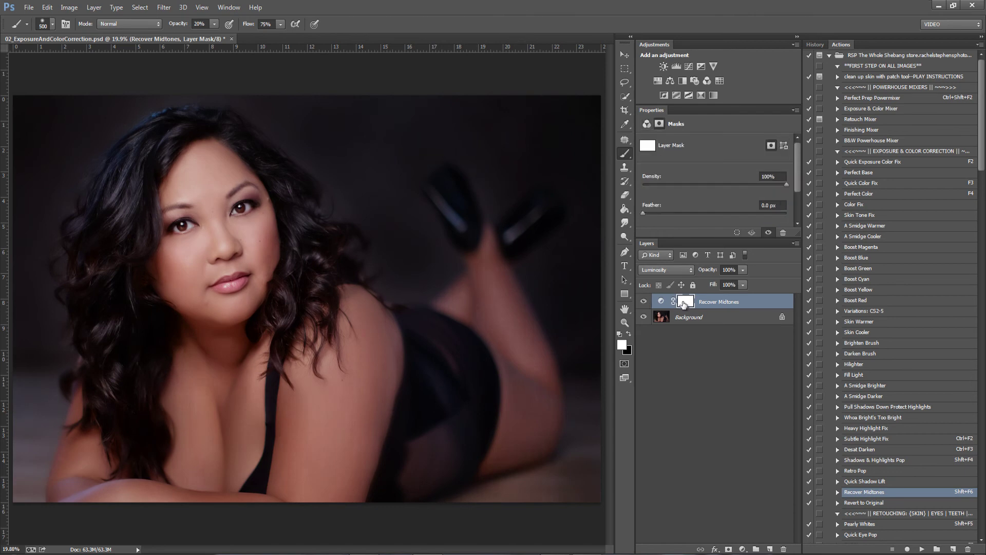
key("bracketright")
key("bracketright")
key("bracketright")
mouse_move(121, 249)
left_mouse_down()
mouse_move(95, 226)
mouse_move(108, 239)
mouse_move(131, 223)
left_mouse_up()
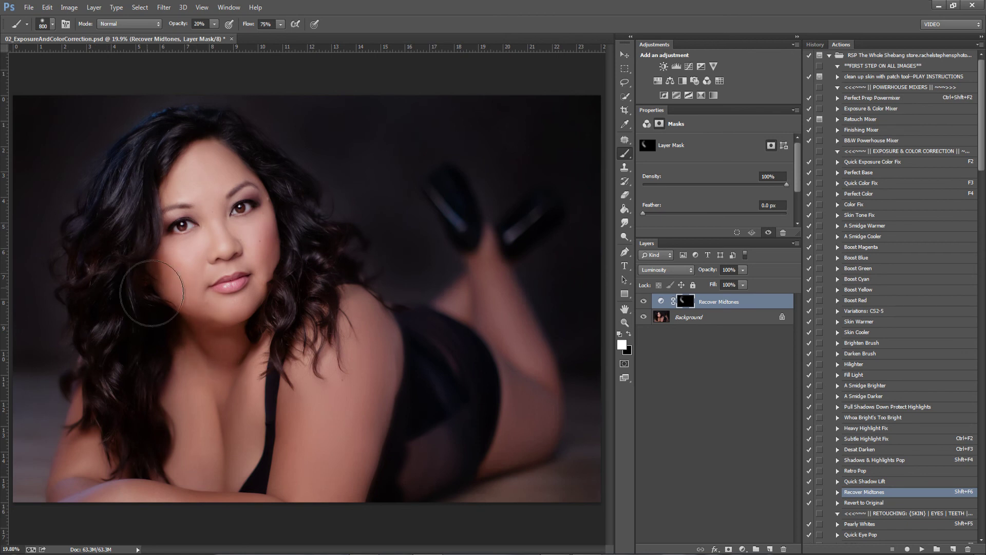
left_click_drag(303, 328, 245, 121)
Step: Paint the midtone recovery onto the shaded side of the face with a smaller brush
key("bracketleft")
key("bracketleft")
key("bracketleft")
key("bracketleft")
mouse_move(176, 271)
left_mouse_down()
mouse_move(180, 184)
mouse_move(235, 200)
mouse_move(202, 251)
left_mouse_up()
Step: Enlarge the brush to 1200 px and paint the midtone recovery over the arms, body and legs
key("bracketleft")
key("bracketleft")
key("bracketleft")
key("bracketleft")
key("bracketleft")
key("bracketleft")
key("bracketright")
key("bracketright")
key("bracketright")
key("bracketright")
key("bracketright")
key("bracketright")
key("bracketright")
key("bracketright")
key("bracketright")
key("bracketright")
key("bracketright")
key("bracketright")
key("bracketright")
key("bracketright")
mouse_move(176, 472)
left_mouse_down()
mouse_move(221, 431)
mouse_move(325, 380)
mouse_move(423, 413)
mouse_move(478, 324)
left_mouse_up()
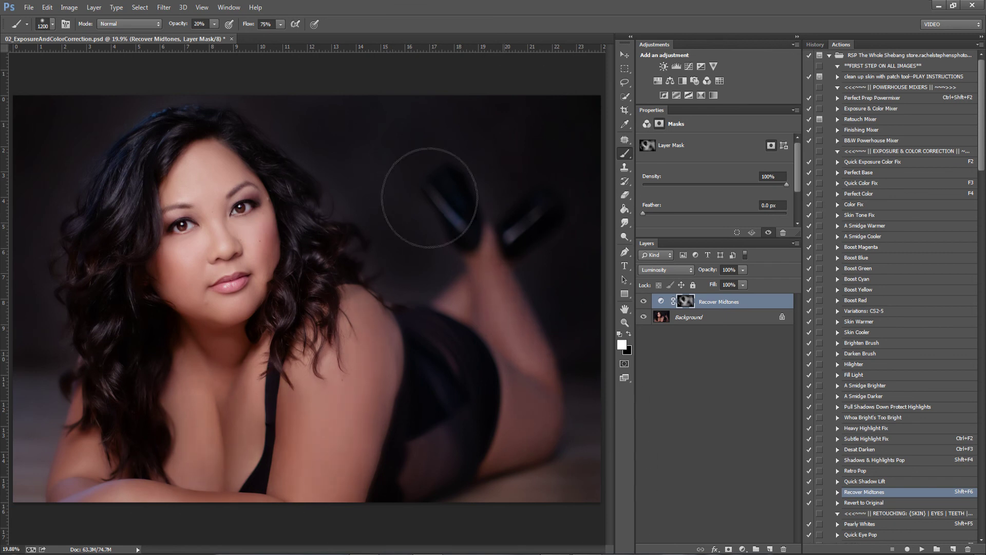
Step: Compare the masked Recover Midtones effect on and off, lower the layer's opacity to 75%, and delete the layer
left_click(643, 301)
left_click(643, 301)
left_click(643, 301)
left_click(639, 300)
left_click(639, 300)
left_click(639, 300)
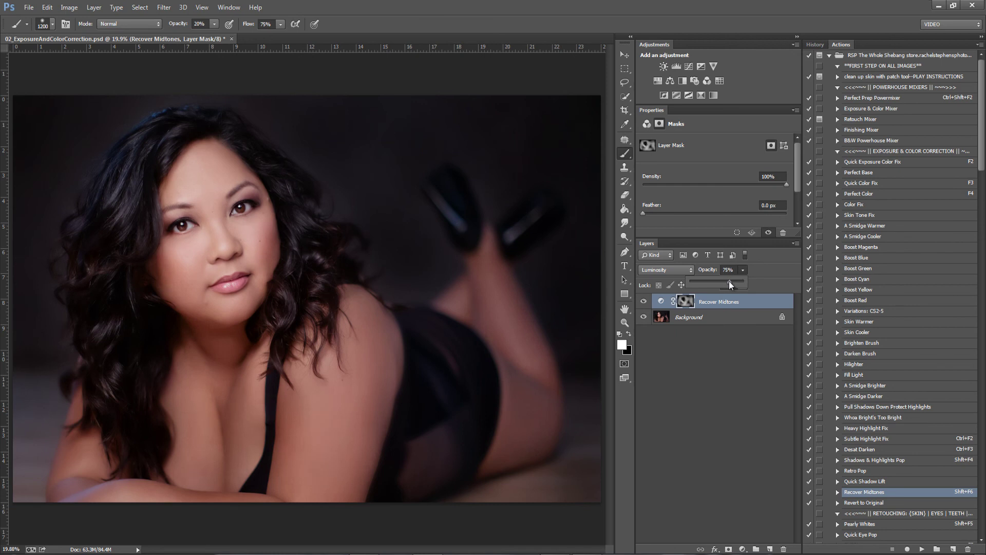
key("Delete")
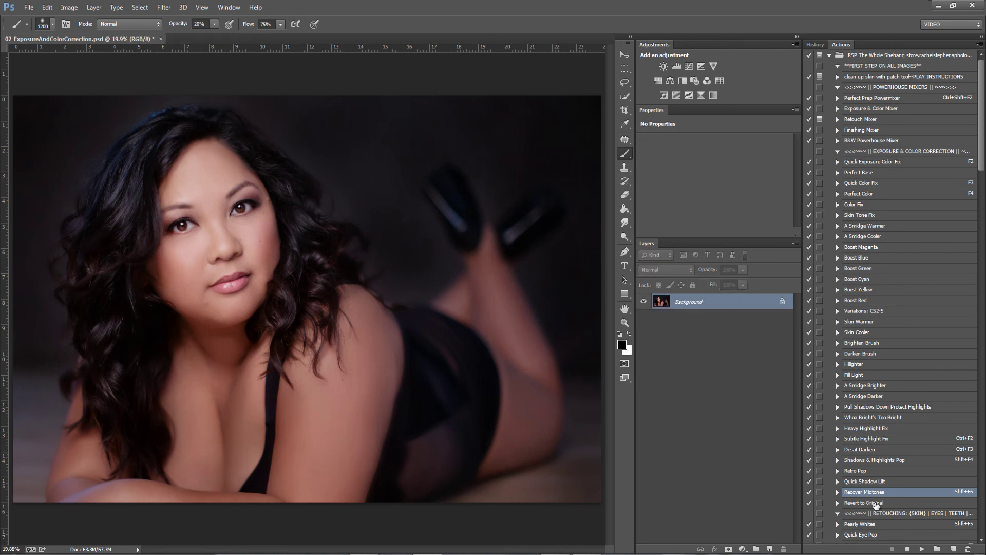
Step: Save the portrait file and run the Revert to Original action
key("ctrl+s")
left_click(898, 501)
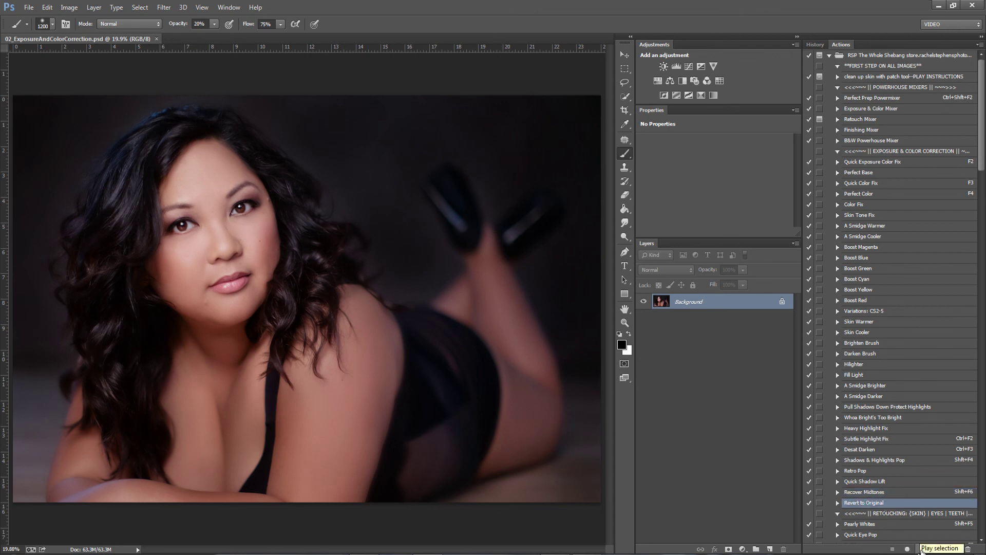
left_click(922, 550)
Step: Go from the Exposure & Color Correction heading to the Retouching section heading of the action set and select it
left_click(873, 152)
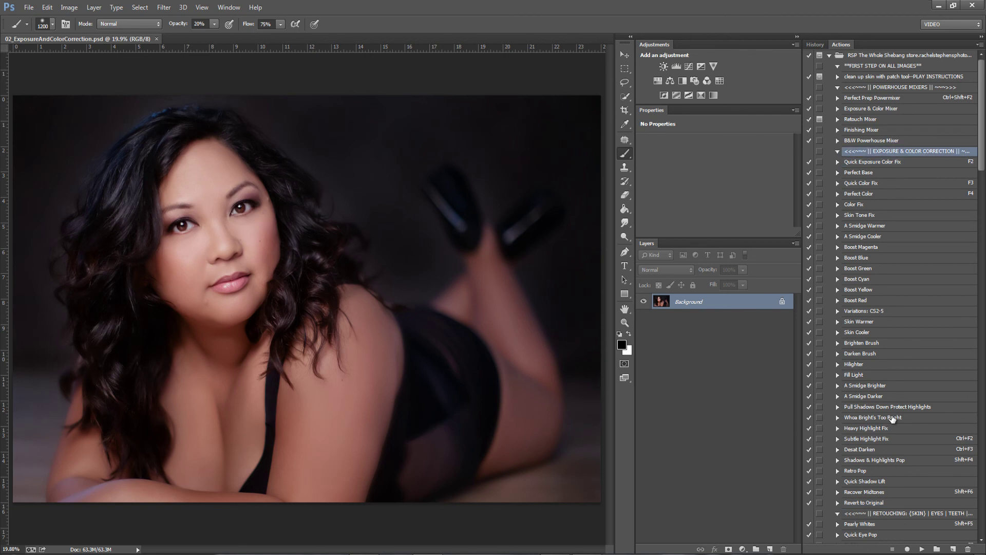
scroll(901, 441, "down", 3)
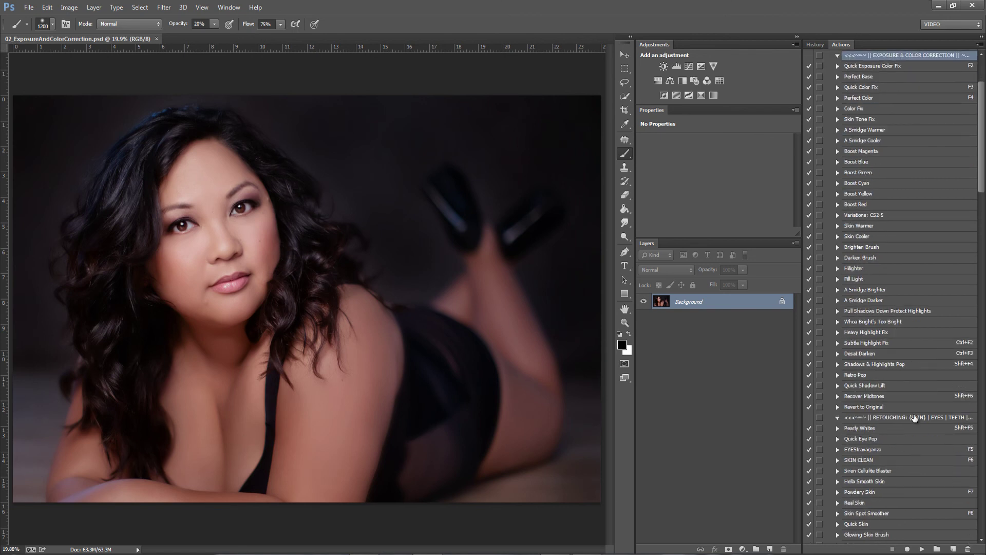
left_click(915, 418)
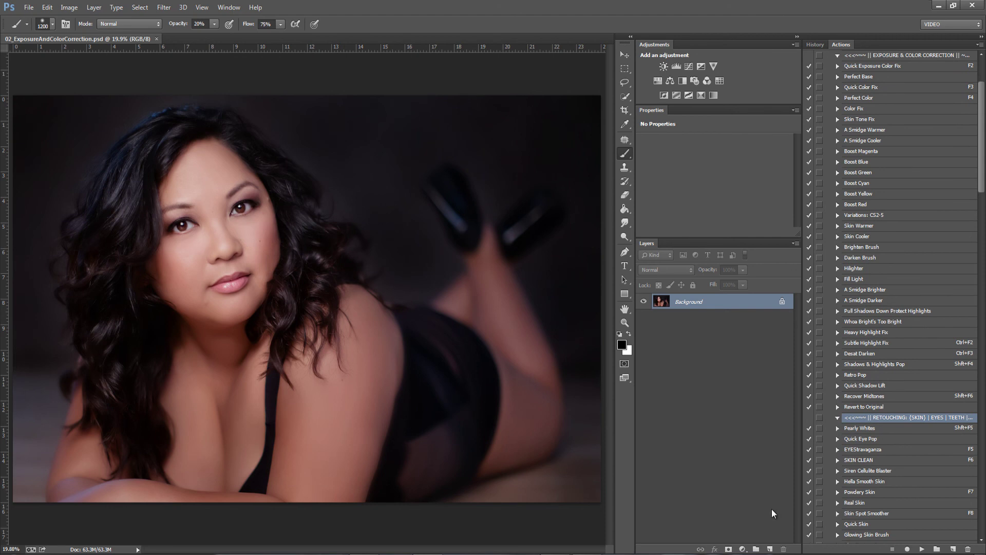